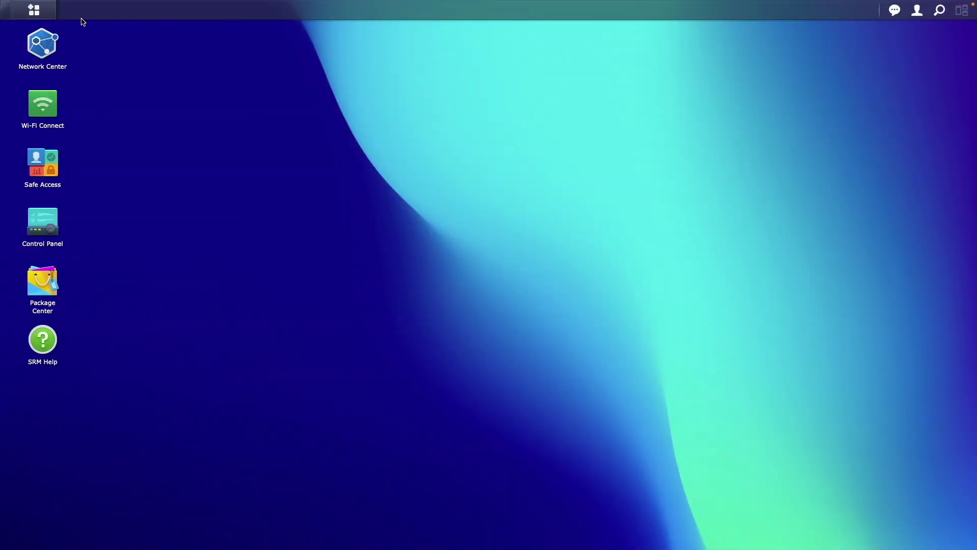
Open and close the Main Menu and the Control Panel.
{"action": "left_click", "coordinate": [48, 12]}
{"action": "left_click", "coordinate": [175, 113]}
{"action": "double_click", "coordinate": [52, 231]}
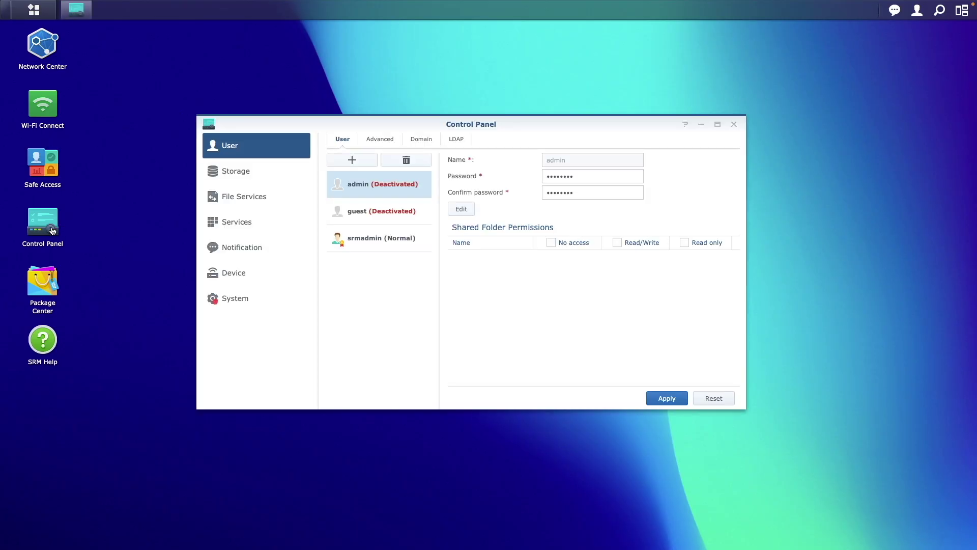
{"action": "left_click", "coordinate": [733, 124]}
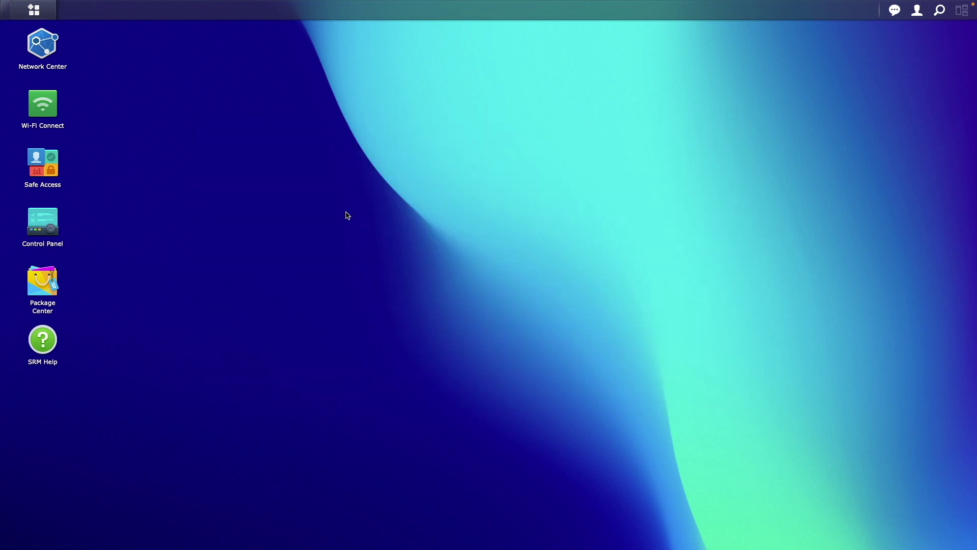
Browse the full All catalogue in Package Center, then close it.
{"action": "double_click", "coordinate": [51, 290]}
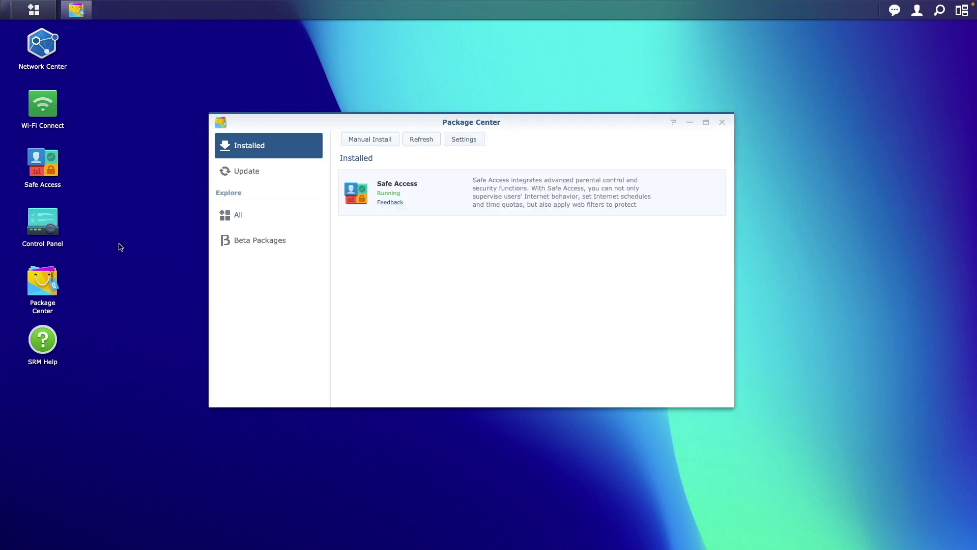
{"action": "left_click", "coordinate": [235, 215]}
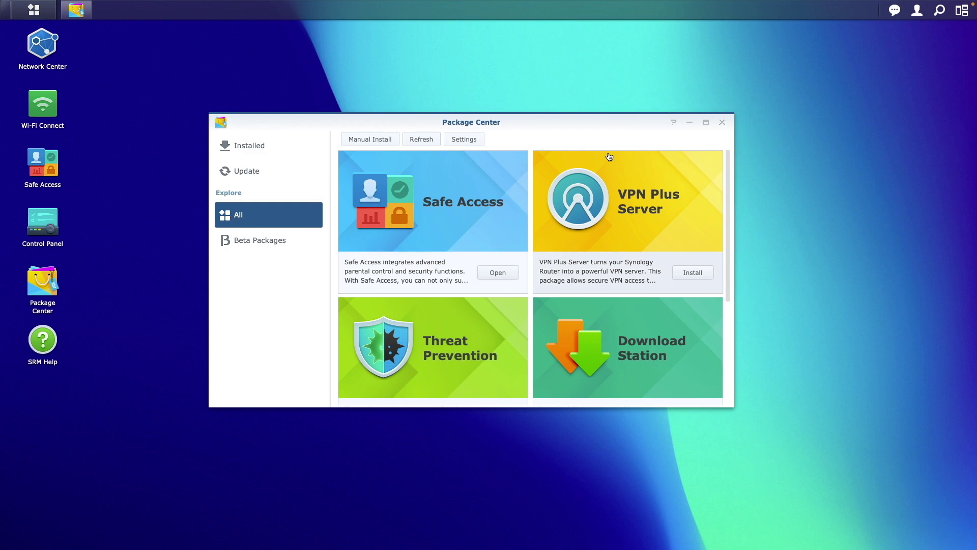
{"action": "left_click", "coordinate": [722, 122]}
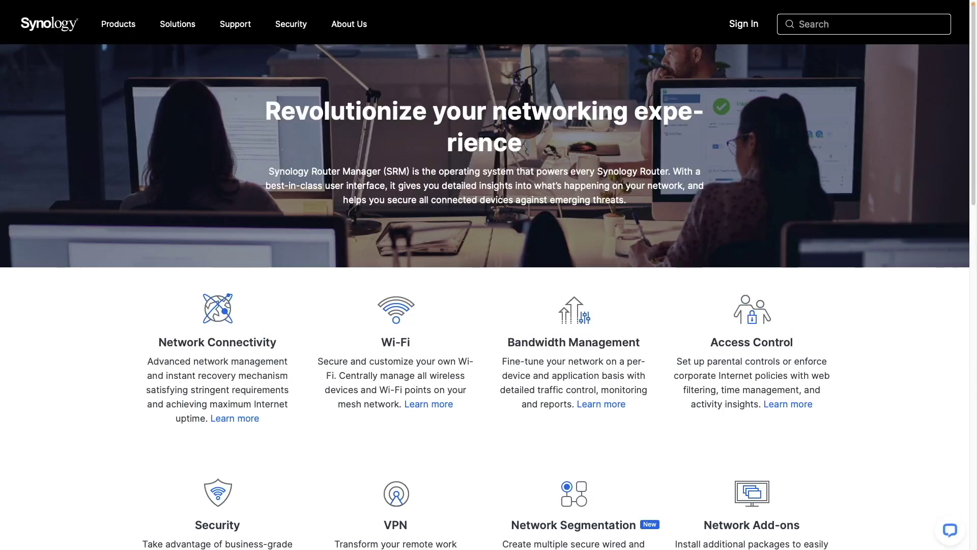
{"action": "scroll", "coordinate": [485, 275], "scroll_direction": "down", "scroll_amount": 3}
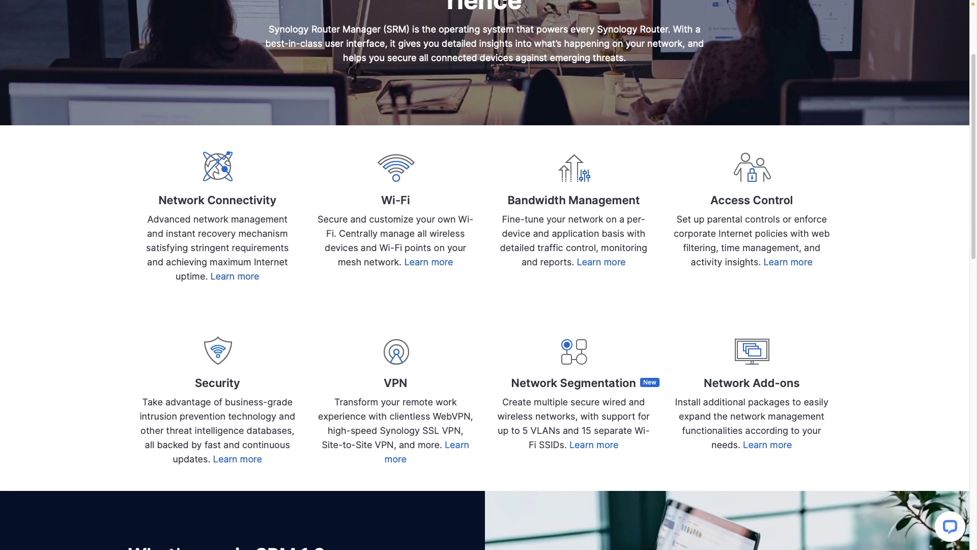
{"action": "scroll", "coordinate": [485, 275], "scroll_direction": "down", "scroll_amount": 2}
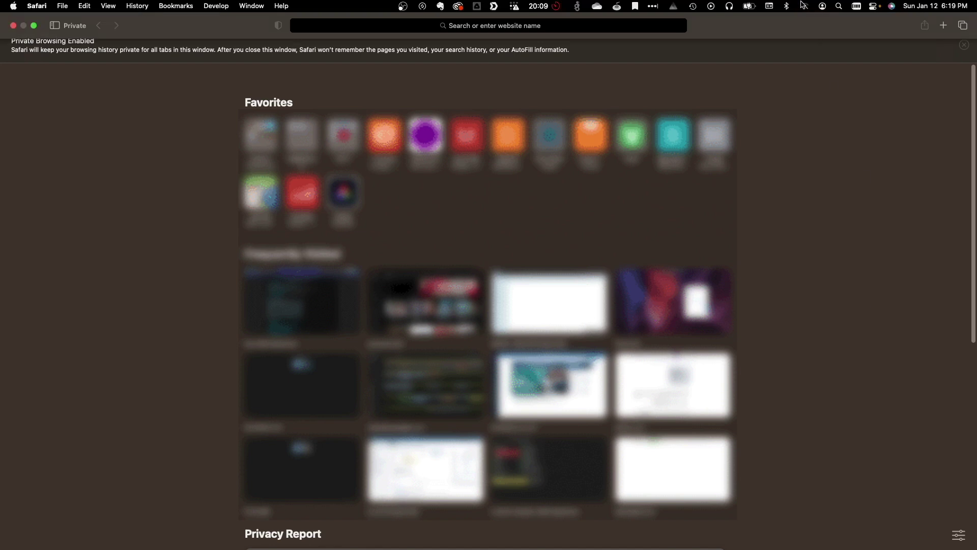
Turn macOS Wi-Fi on and join the Synology_HCSH8N network.
{"action": "left_click", "coordinate": [803, 6]}
{"action": "left_click", "coordinate": [932, 25]}
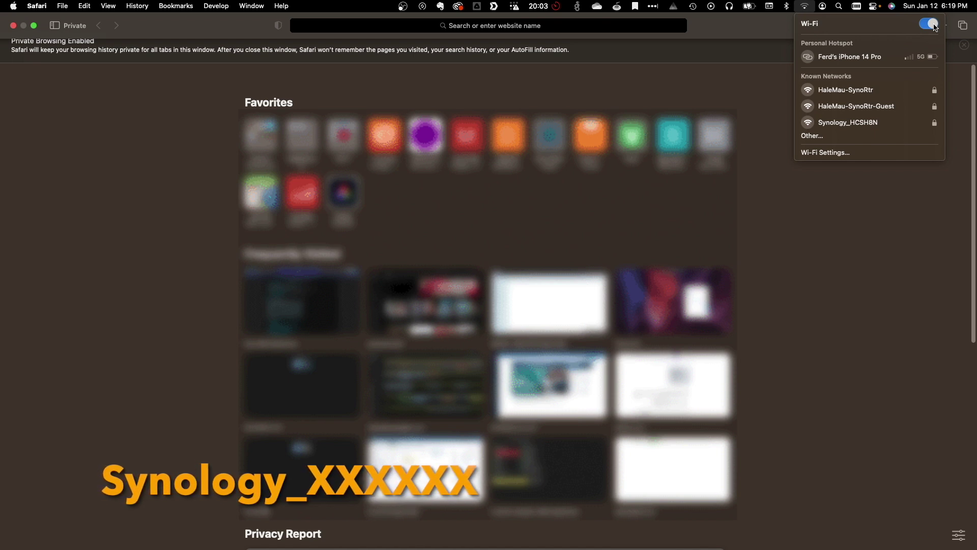
{"action": "left_click", "coordinate": [881, 123]}
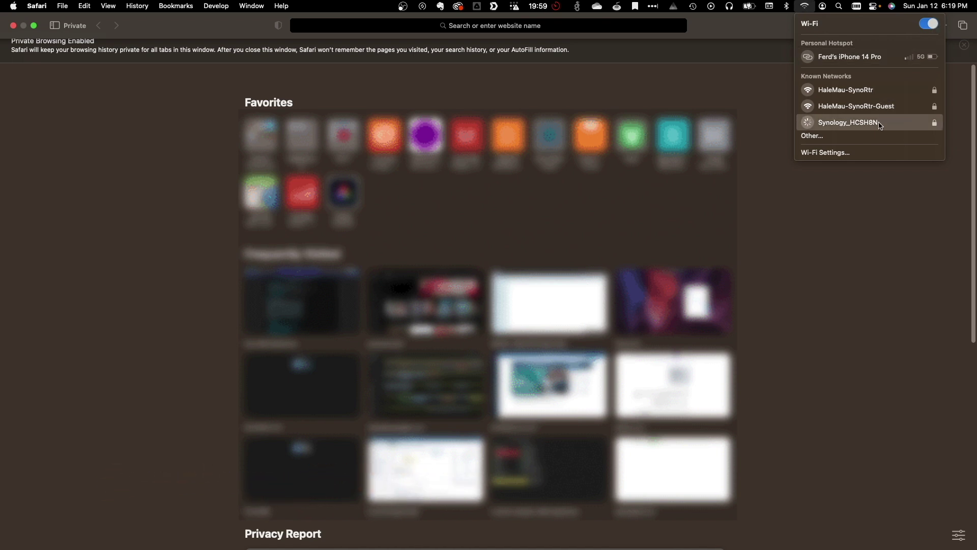
{"action": "left_click", "coordinate": [902, 189]}
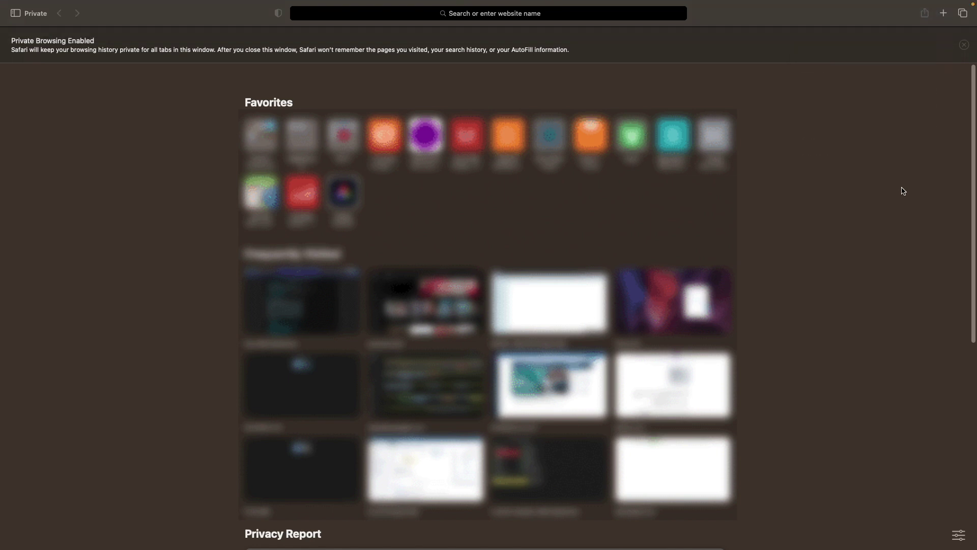
Load the router at 192.168.1.1 in Safari and start the setup wizard.
{"action": "left_click", "coordinate": [622, 16]}
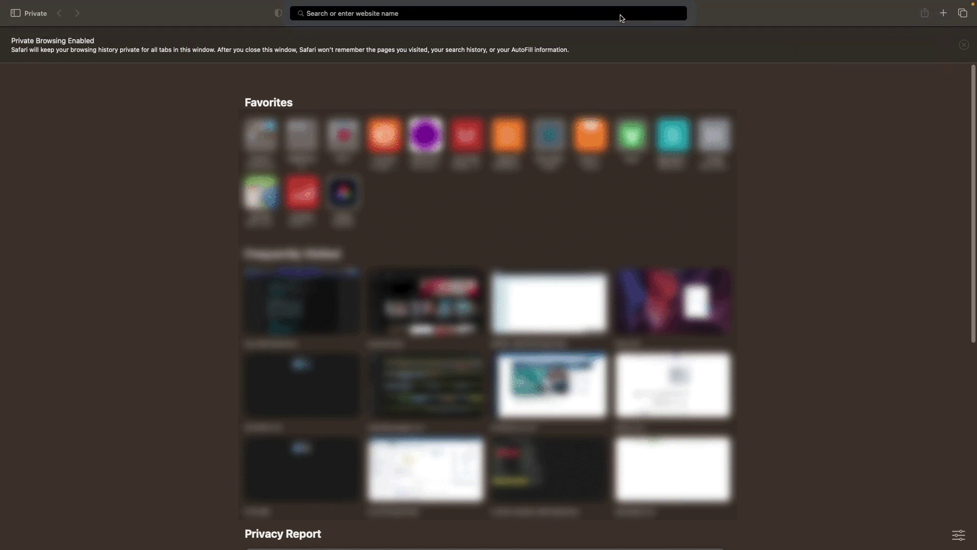
{"action": "type", "text": "192.168.1"}
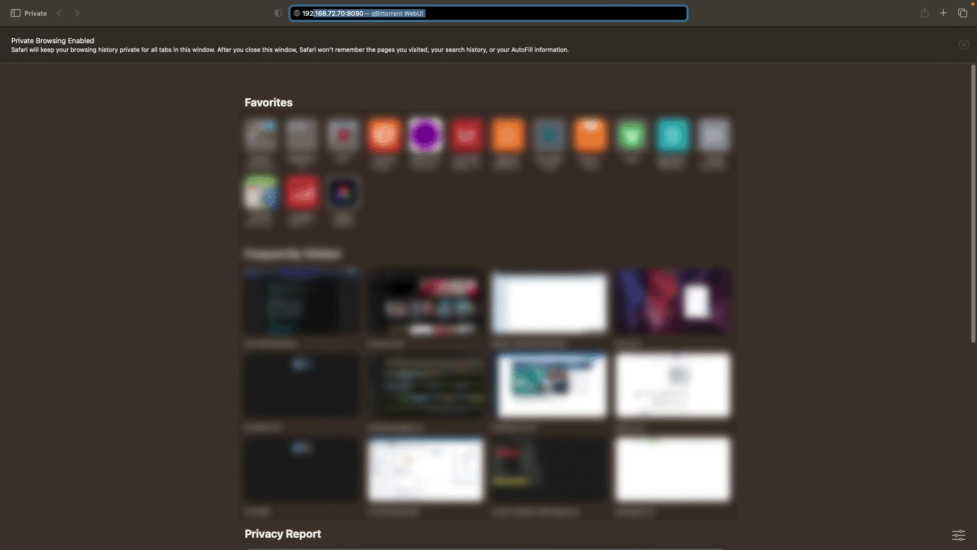
{"action": "type", "text": ".1"}
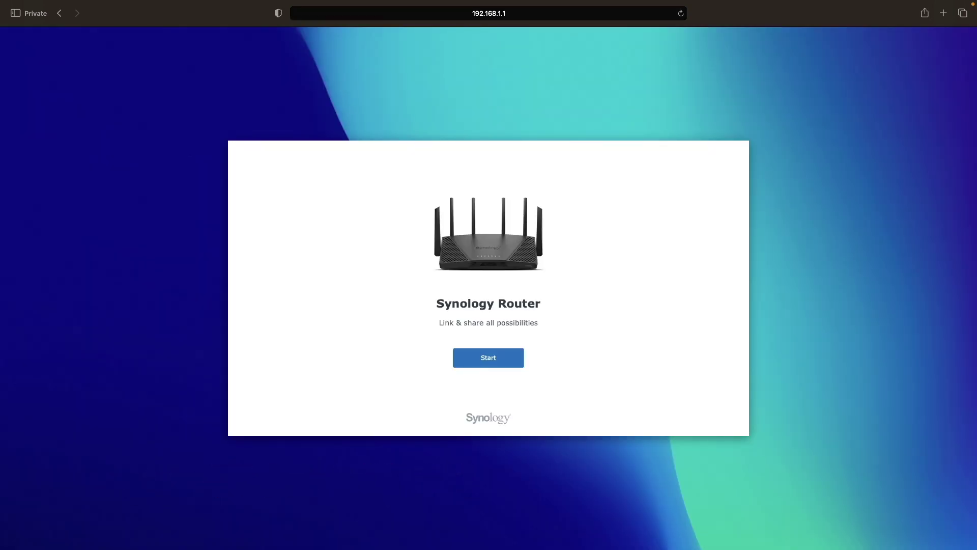
{"action": "left_click", "coordinate": [511, 358]}
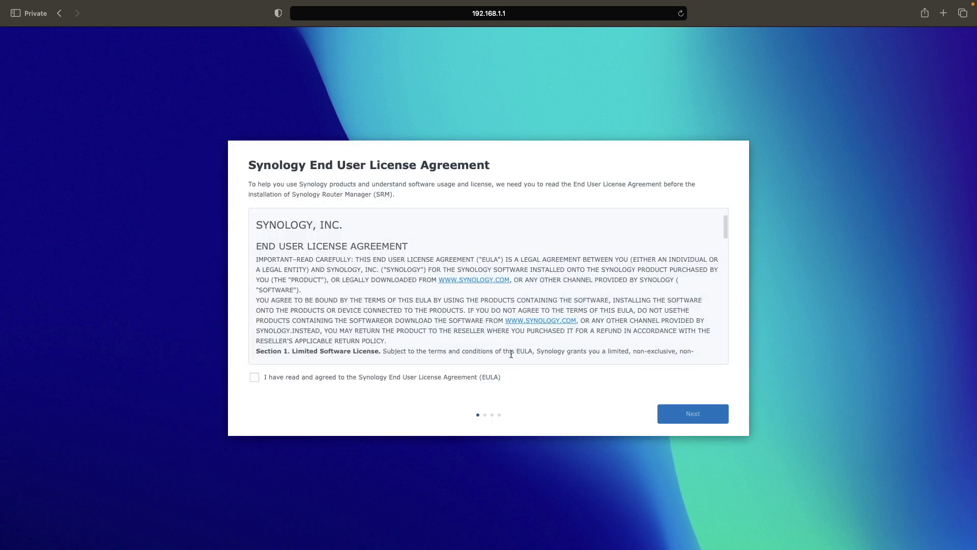
Accept the EULA and skip sharing usage data with Synology.
{"action": "left_click", "coordinate": [445, 377]}
{"action": "left_click", "coordinate": [664, 411]}
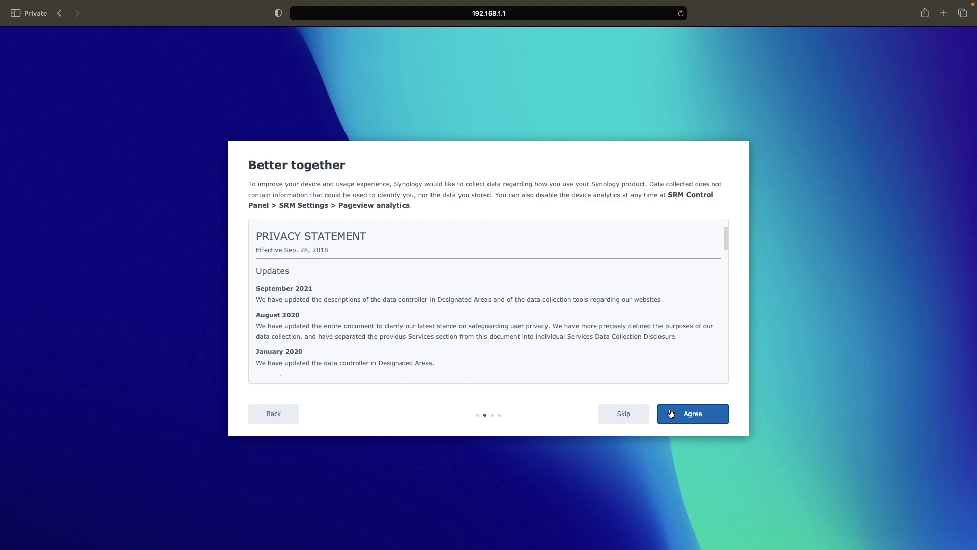
{"action": "left_click", "coordinate": [622, 414]}
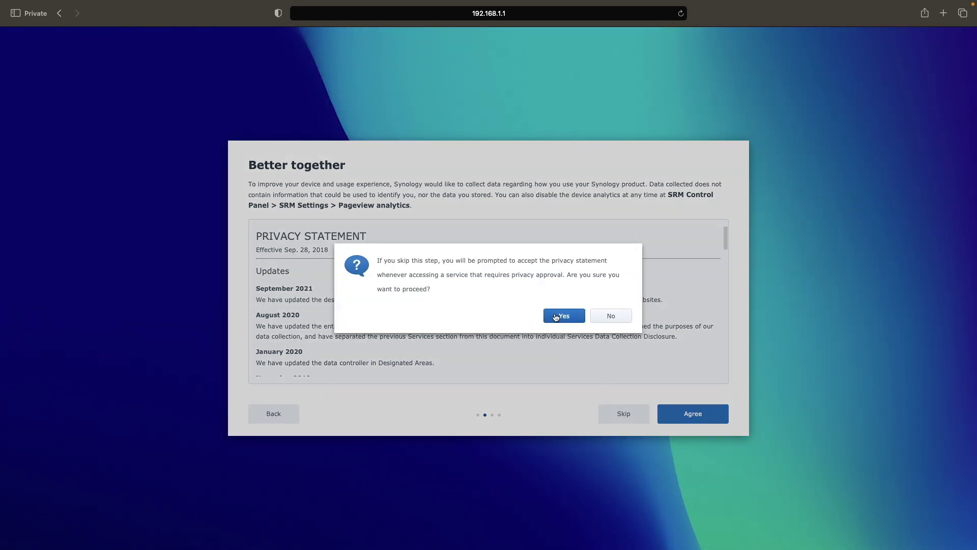
{"action": "left_click", "coordinate": [563, 314]}
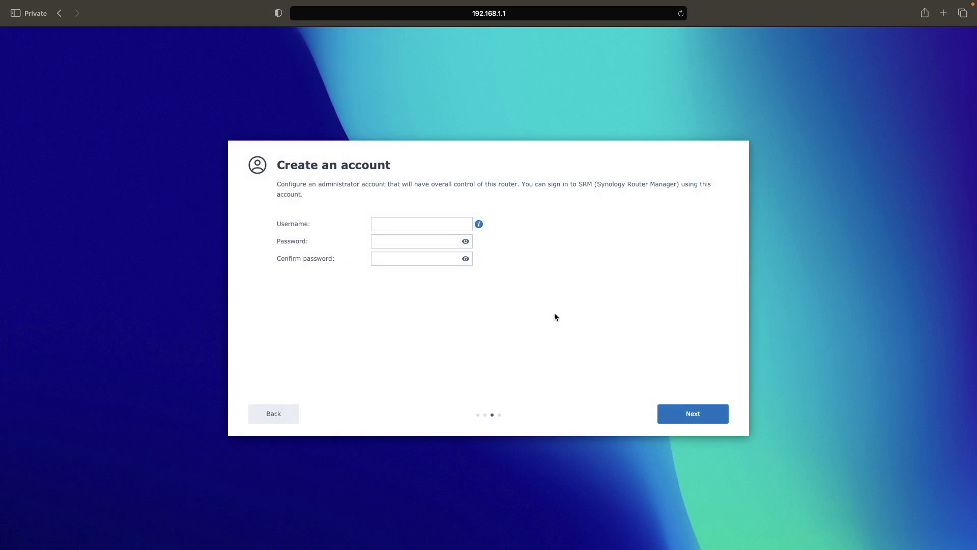
Create the administrator account 'srmadmin' with a strong password, confirmed, and continue.
{"action": "left_click", "coordinate": [436, 222]}
{"action": "type", "text": "srmadmin"}
{"action": "key", "text": "Tab"}
{"action": "type", "text": "••••••••••••"}
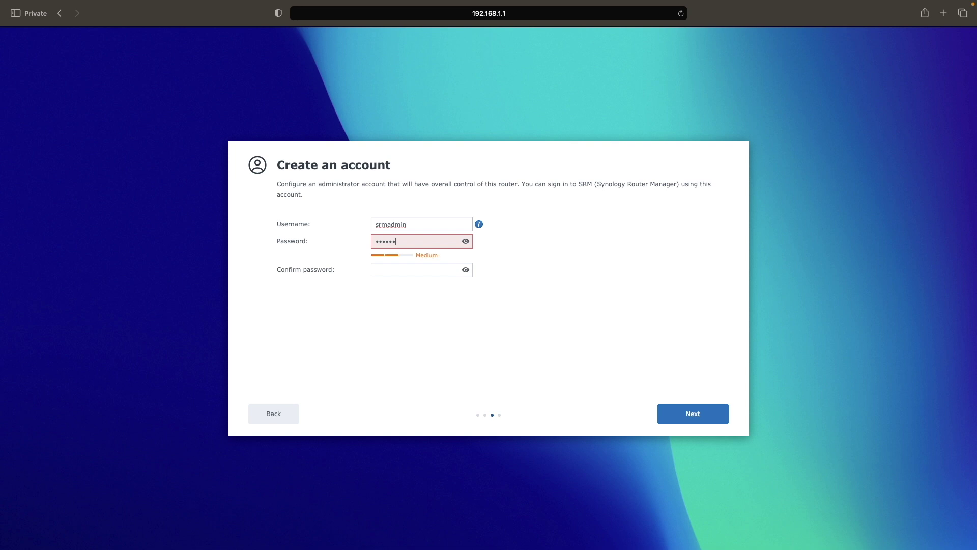
{"action": "key", "text": "Tab"}
{"action": "type", "text": "••••••••••••"}
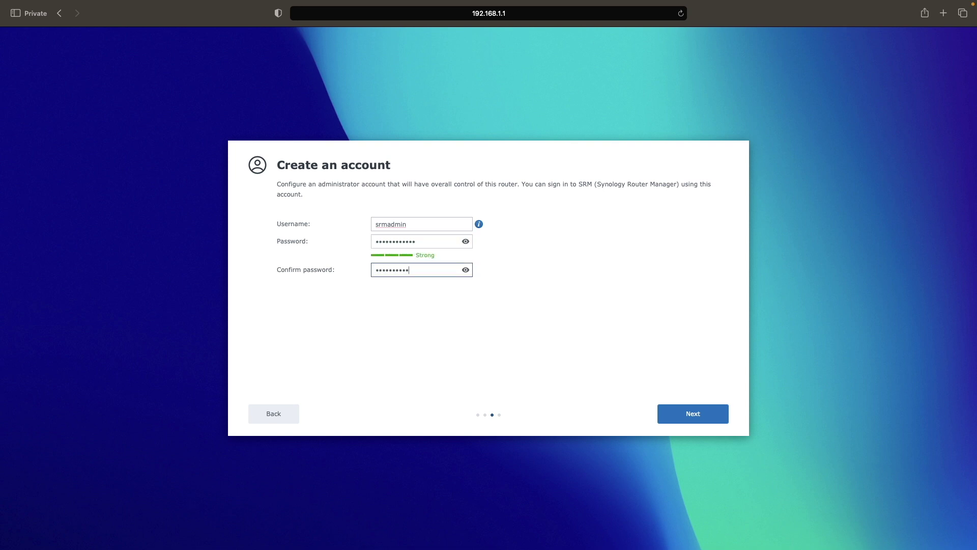
{"action": "left_click", "coordinate": [668, 415]}
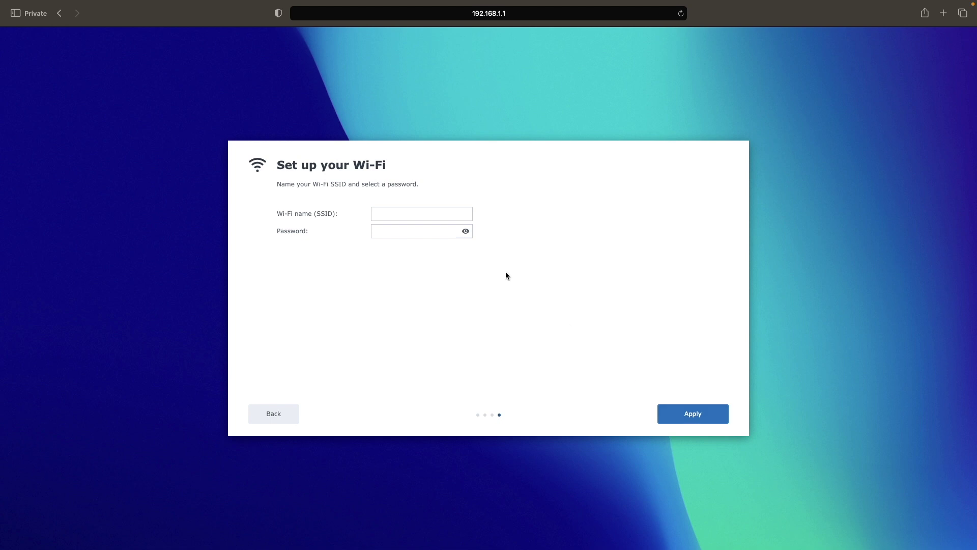
Set the Wi-Fi SSID to Digital-Aloha with a new password and apply it.
{"action": "left_click", "coordinate": [449, 214]}
{"action": "type", "text": "Digital-Aloha"}
{"action": "key", "text": "Tab"}
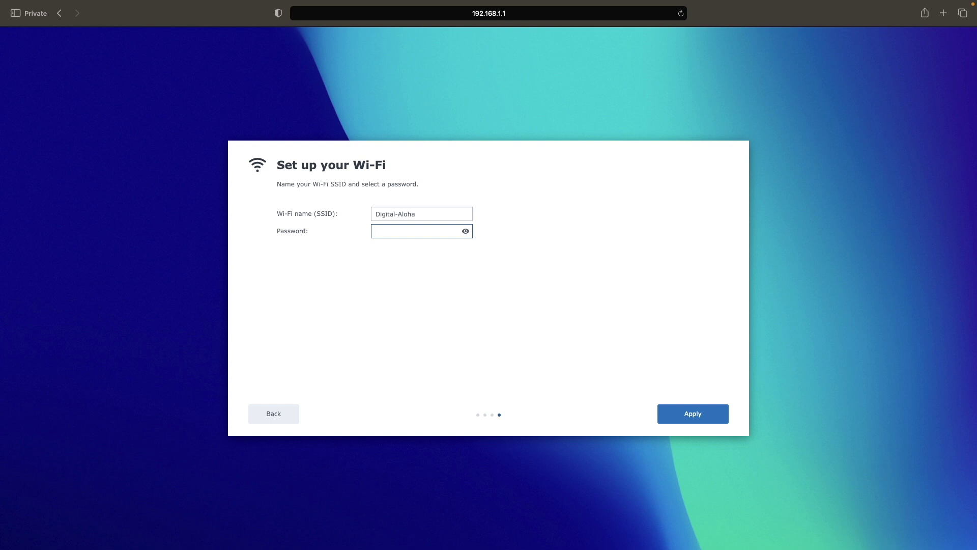
{"action": "type", "text": "••••••••••••••••"}
{"action": "left_click", "coordinate": [668, 415]}
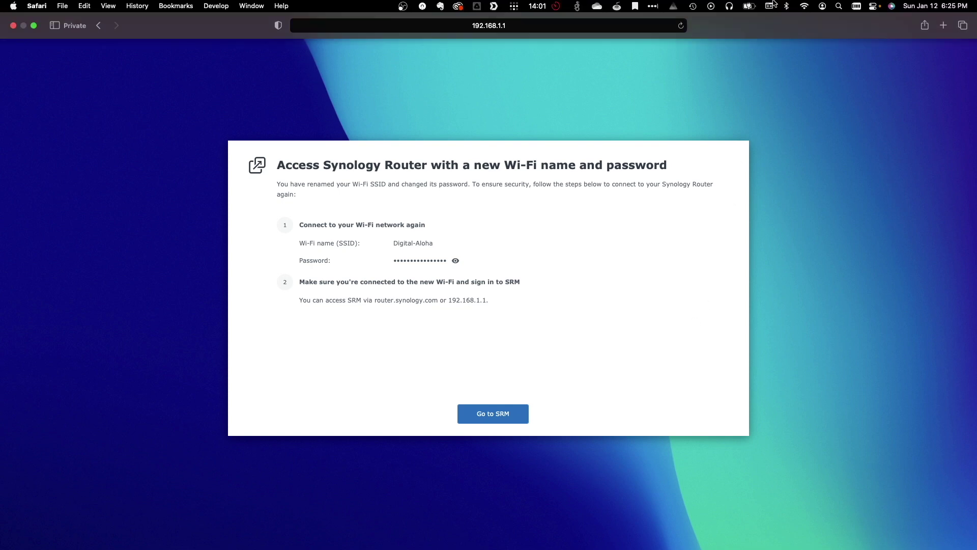
Join Digital-Aloha from Other Networks using its new Wi-Fi password.
{"action": "left_click", "coordinate": [805, 6]}
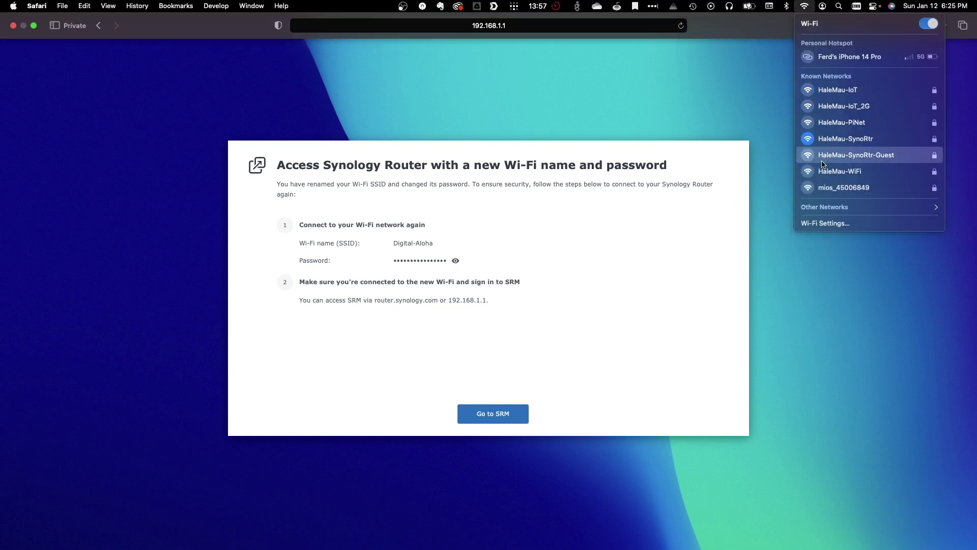
{"action": "left_click", "coordinate": [825, 207]}
{"action": "left_click", "coordinate": [826, 221]}
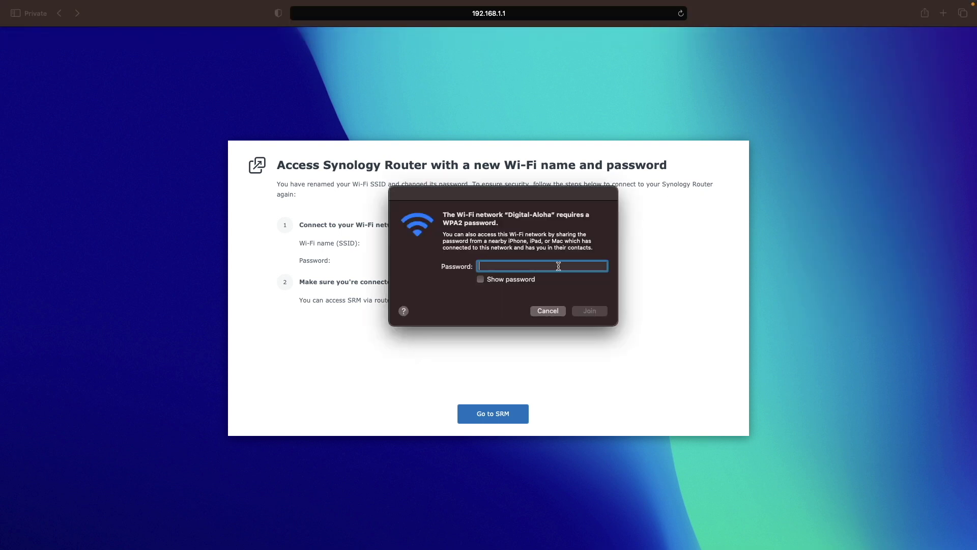
{"action": "type", "text": "••••••••••••••••"}
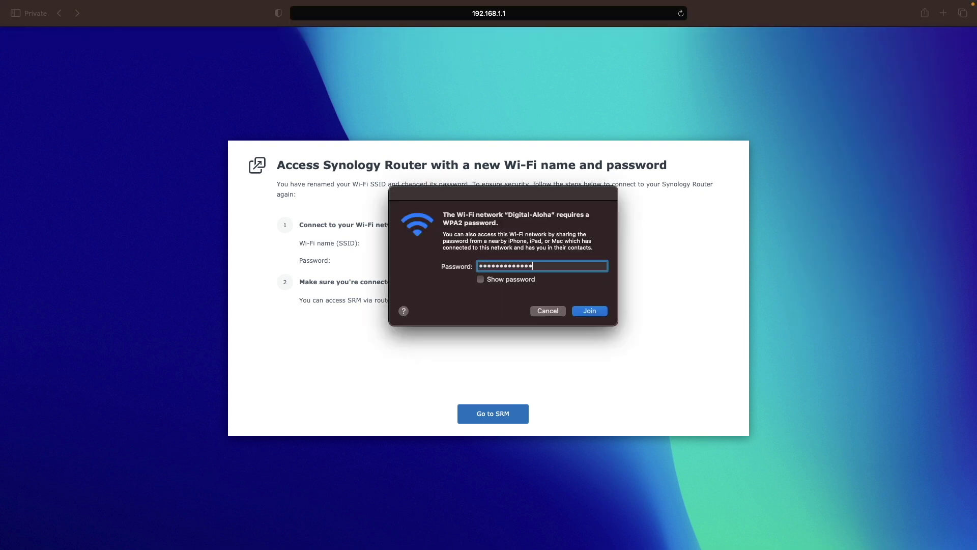
{"action": "key", "text": "Return"}
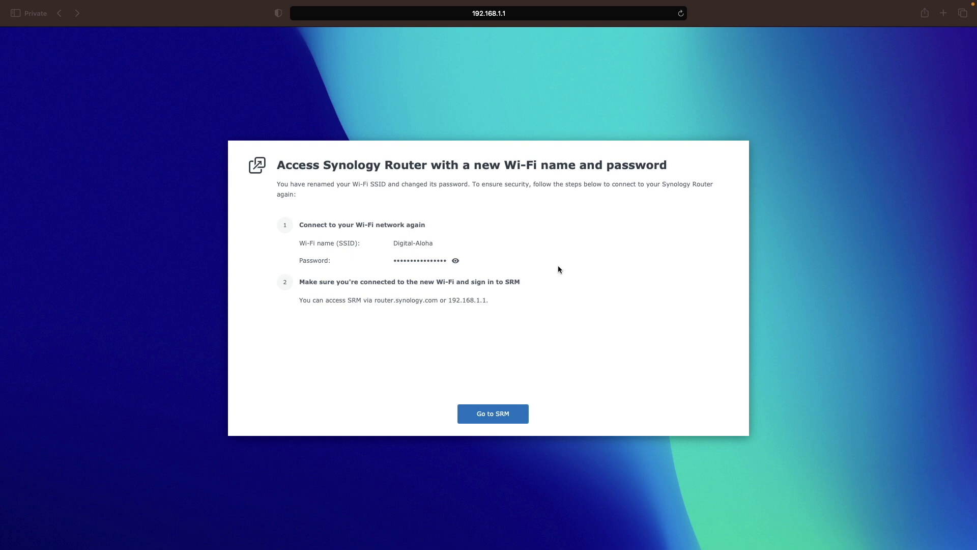
{"action": "left_click", "coordinate": [526, 414]}
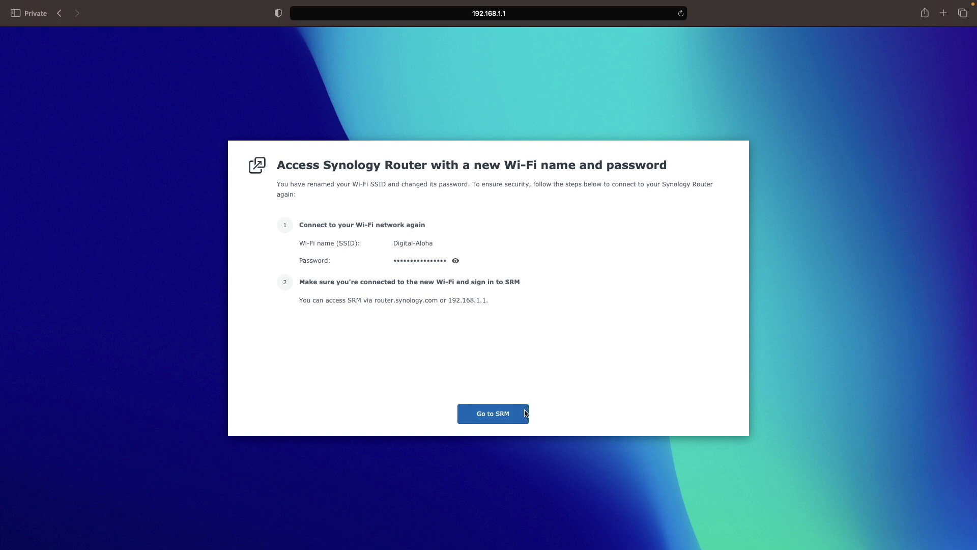
Go to SRM in a new tab and sign in with the administrator username and password.
{"action": "left_click", "coordinate": [526, 414]}
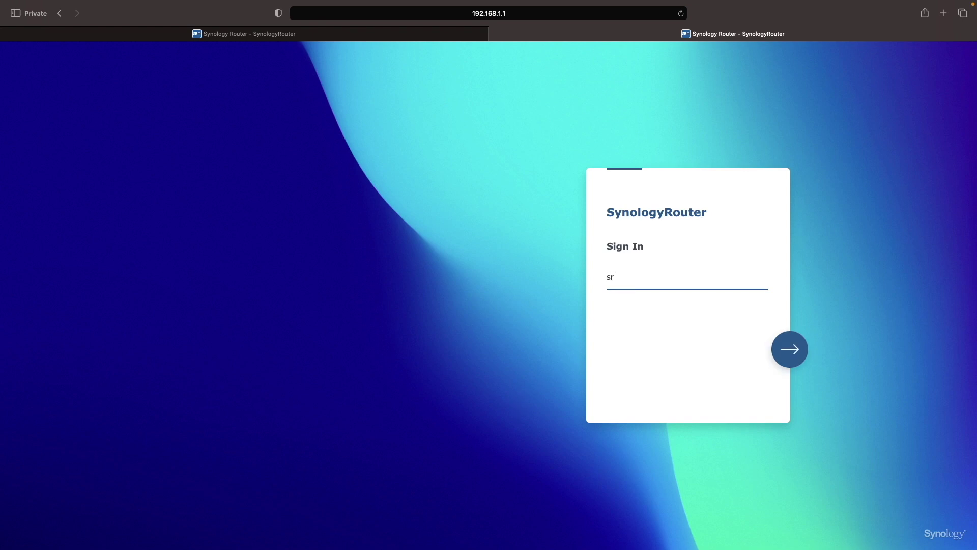
{"action": "type", "text": "madmin"}
{"action": "key", "text": "Return"}
{"action": "type", "text": "xxxxxxxxxx"}
{"action": "key", "text": "Return"}
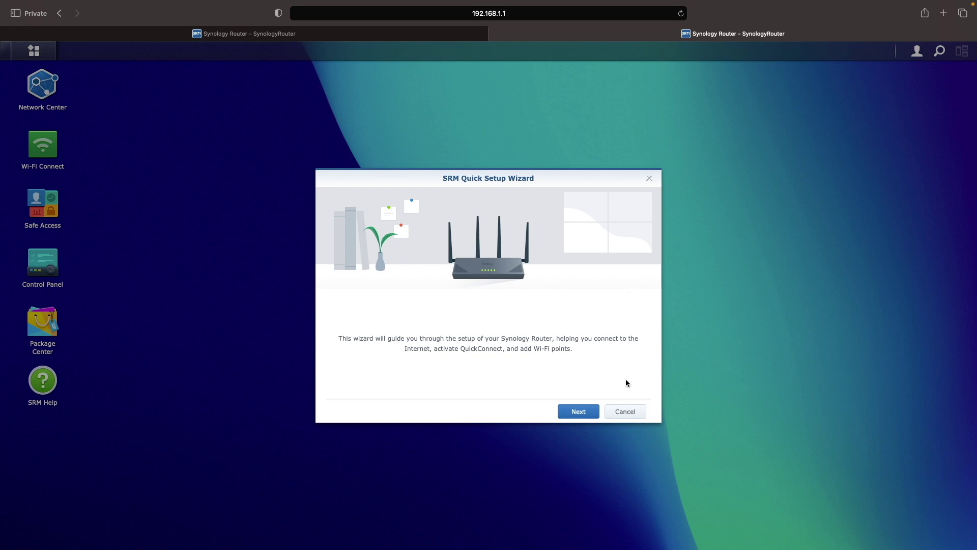
Start the Quick Setup Wizard, keeping the detected Internet connection and recommended update method.
{"action": "left_click", "coordinate": [595, 413]}
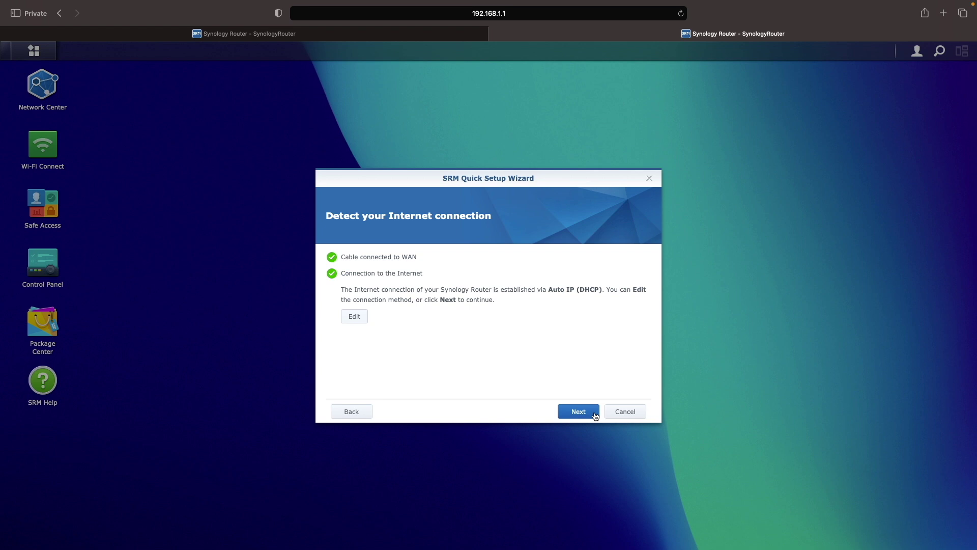
{"action": "left_click", "coordinate": [595, 415]}
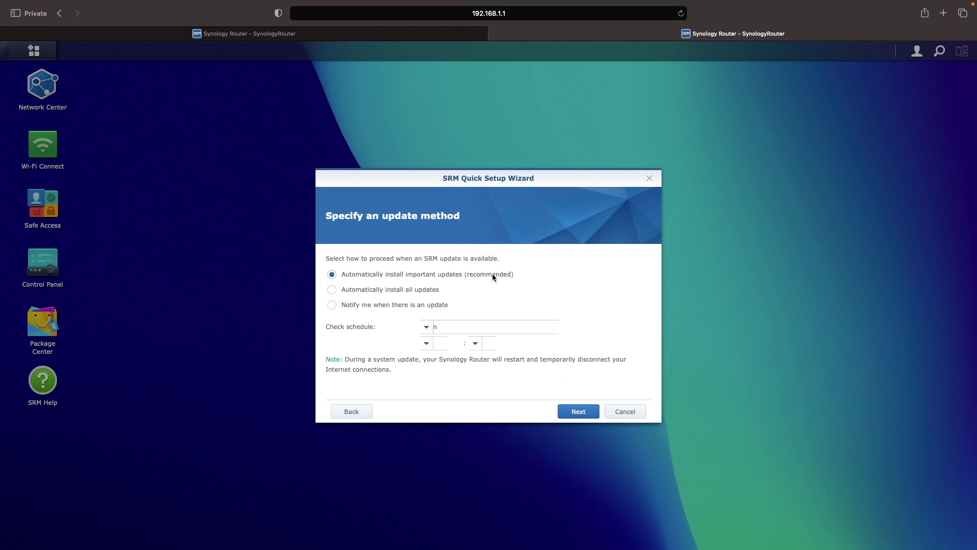
{"action": "left_click", "coordinate": [594, 415]}
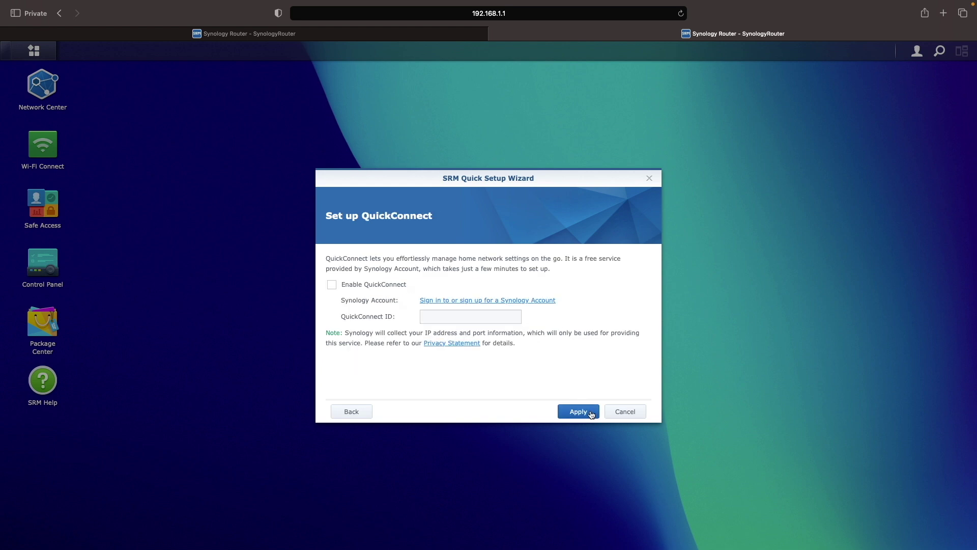
Enable QuickConnect with ID Digital-AlohaSRM via a Synology Account, apply, and enter SRM.
{"action": "left_click", "coordinate": [379, 286]}
{"action": "left_click", "coordinate": [472, 301]}
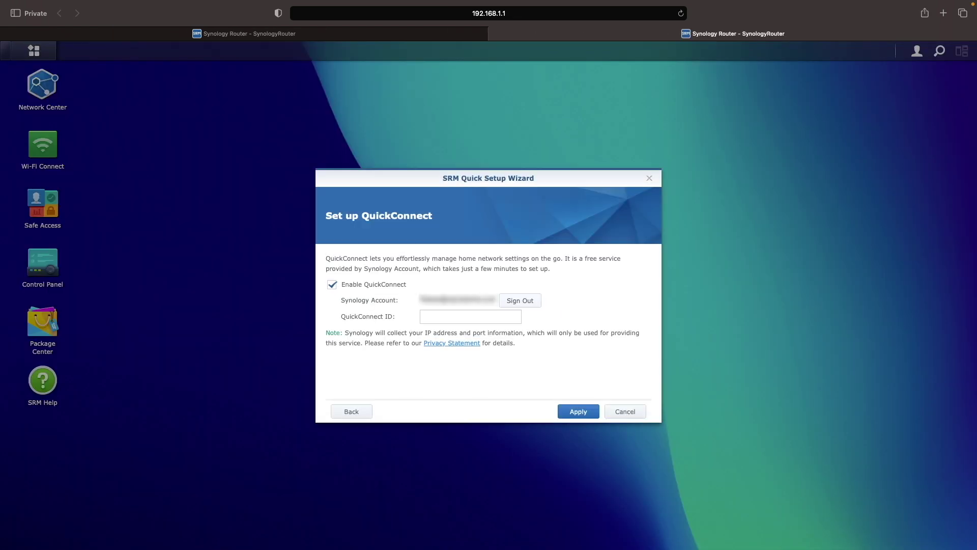
{"action": "left_click", "coordinate": [444, 317]}
{"action": "type", "text": "Digital-AlohaSRM"}
{"action": "left_click", "coordinate": [566, 414]}
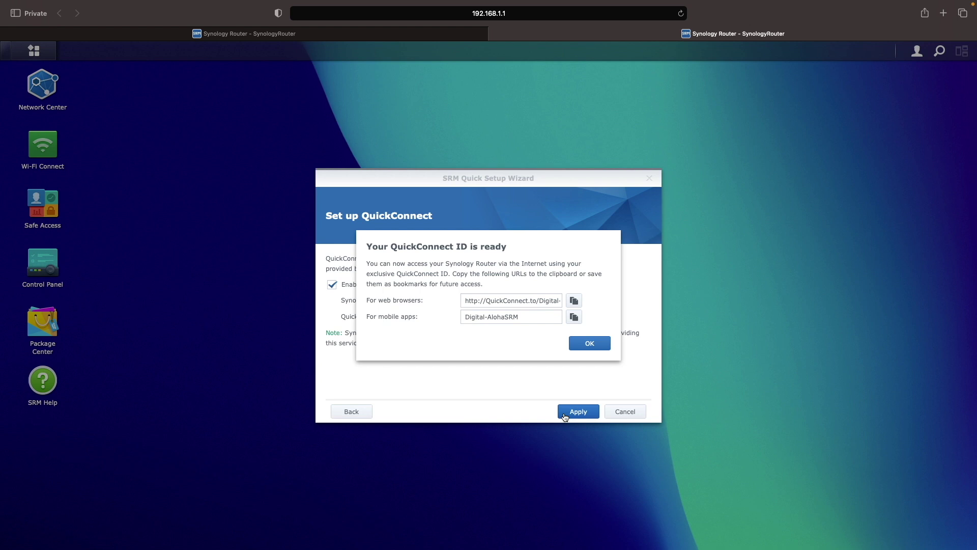
{"action": "left_click", "coordinate": [582, 348]}
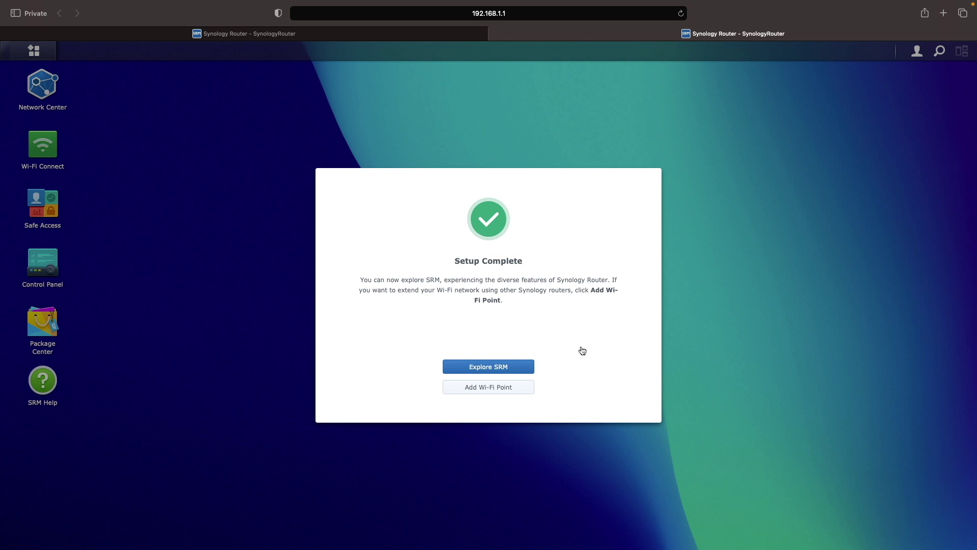
{"action": "left_click", "coordinate": [530, 367]}
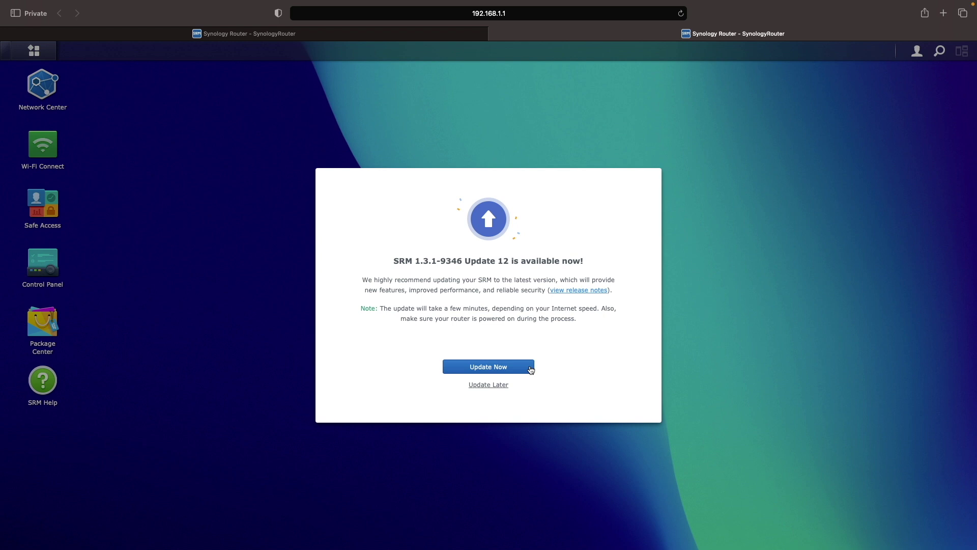
Choose Update Later, page through the four-slide Welcome to SRM tour, and close it.
{"action": "left_click", "coordinate": [508, 385]}
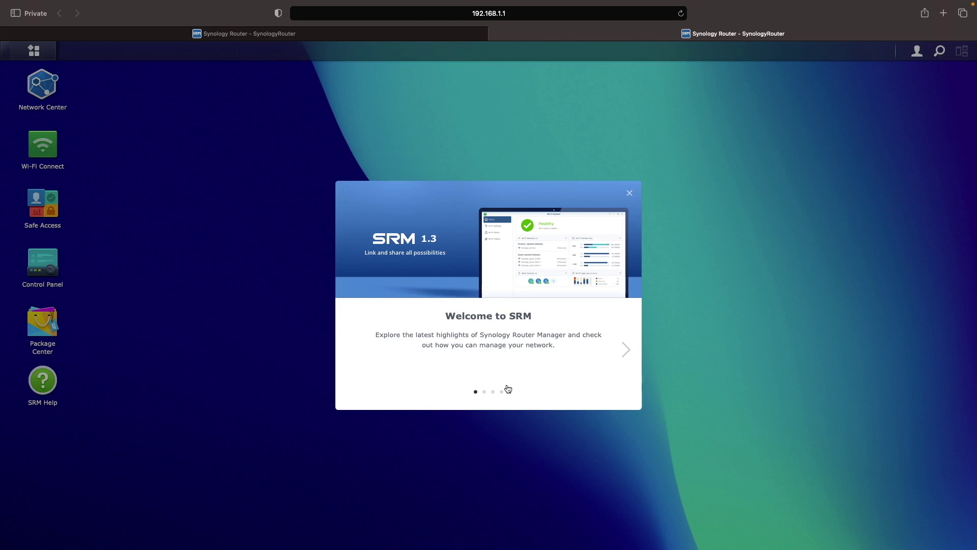
{"action": "left_click", "coordinate": [626, 350]}
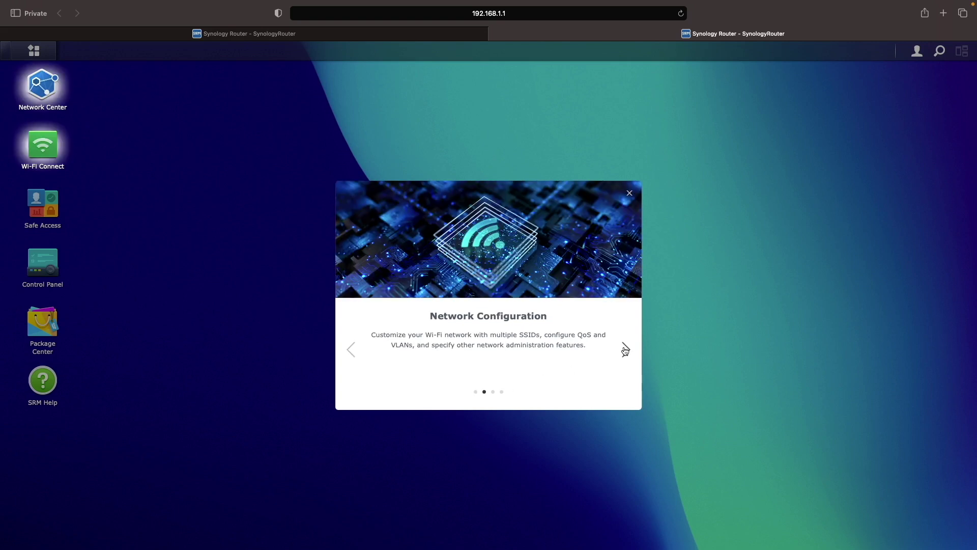
{"action": "left_click", "coordinate": [626, 349]}
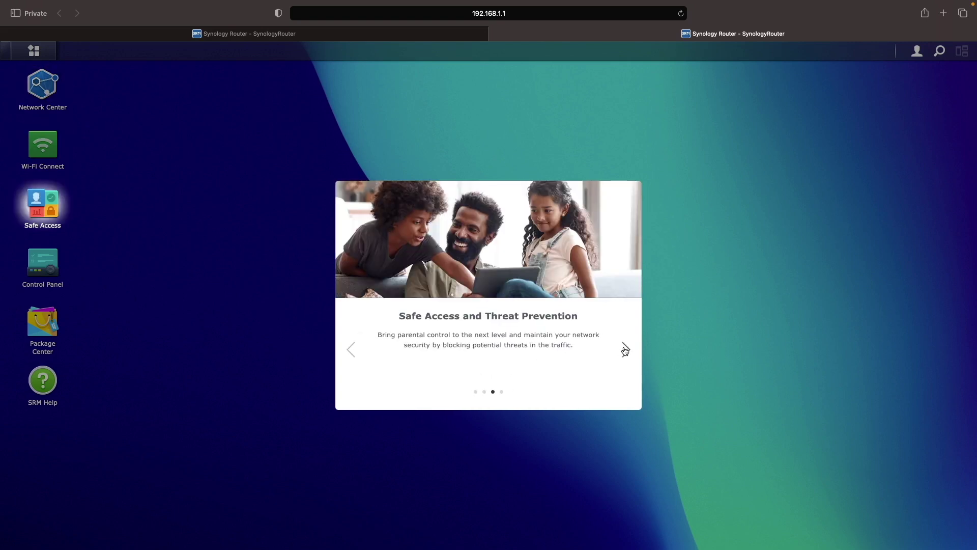
{"action": "left_click", "coordinate": [625, 350]}
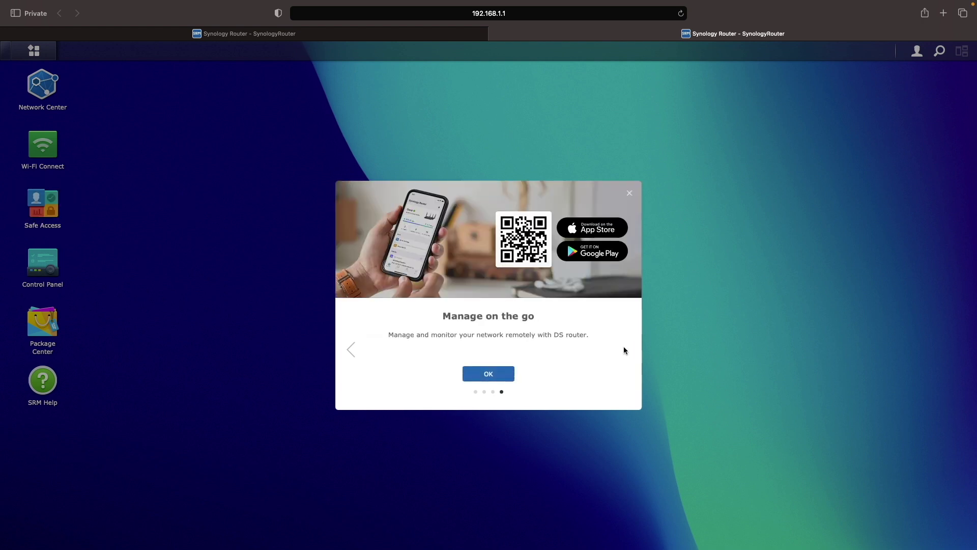
{"action": "left_click", "coordinate": [509, 374]}
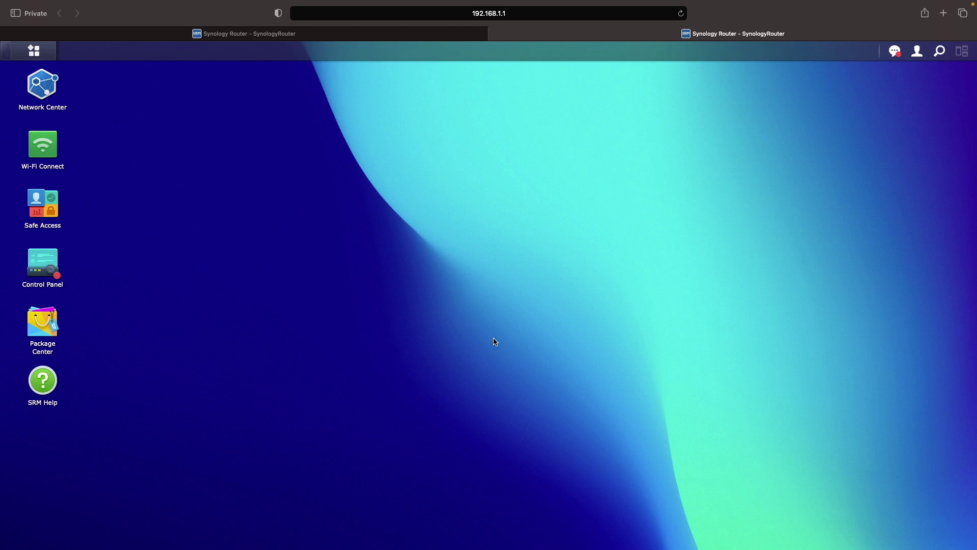
Rename the server to Digital-Aloha, enable HTTP-to-HTTPS redirect, save, and accept the certificate warning.
{"action": "left_click", "coordinate": [50, 263]}
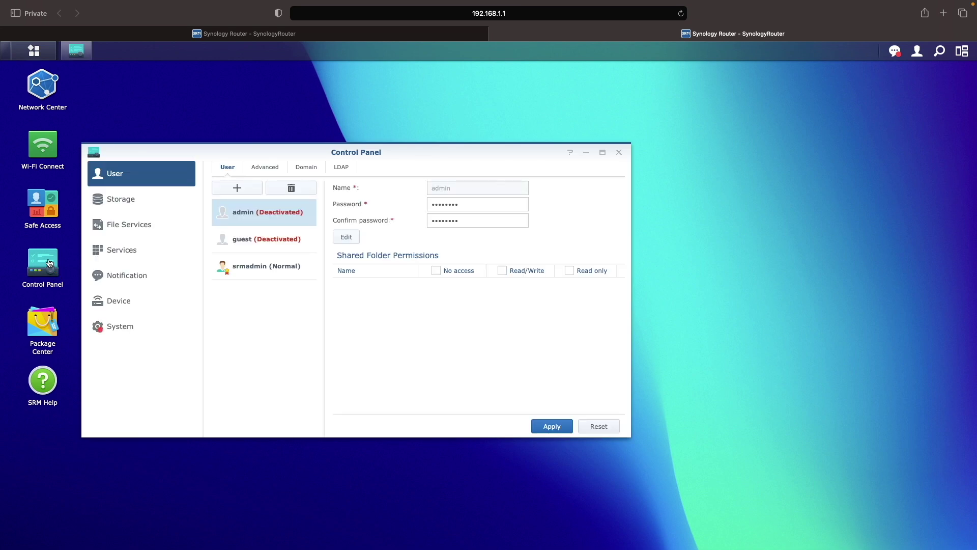
{"action": "left_click", "coordinate": [127, 336]}
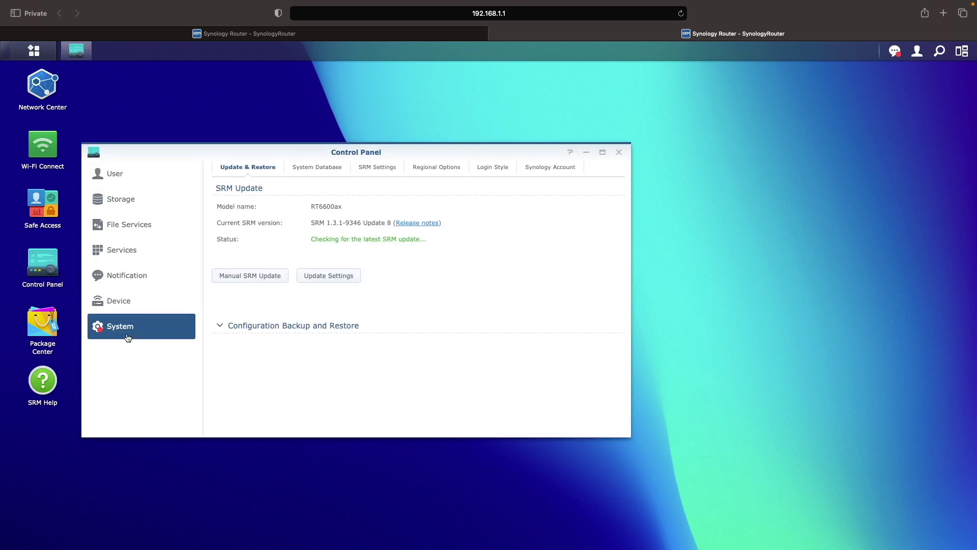
{"action": "left_click", "coordinate": [364, 168]}
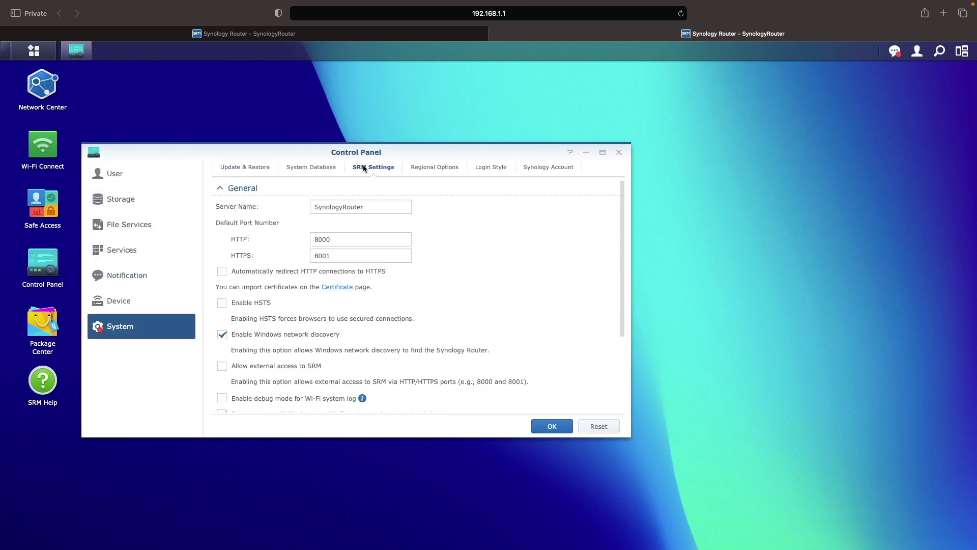
{"action": "double_click", "coordinate": [367, 206]}
{"action": "key", "text": "BackSpace"}
{"action": "type", "text": "Digital-Aloha"}
{"action": "left_click", "coordinate": [223, 272]}
{"action": "left_click", "coordinate": [538, 429]}
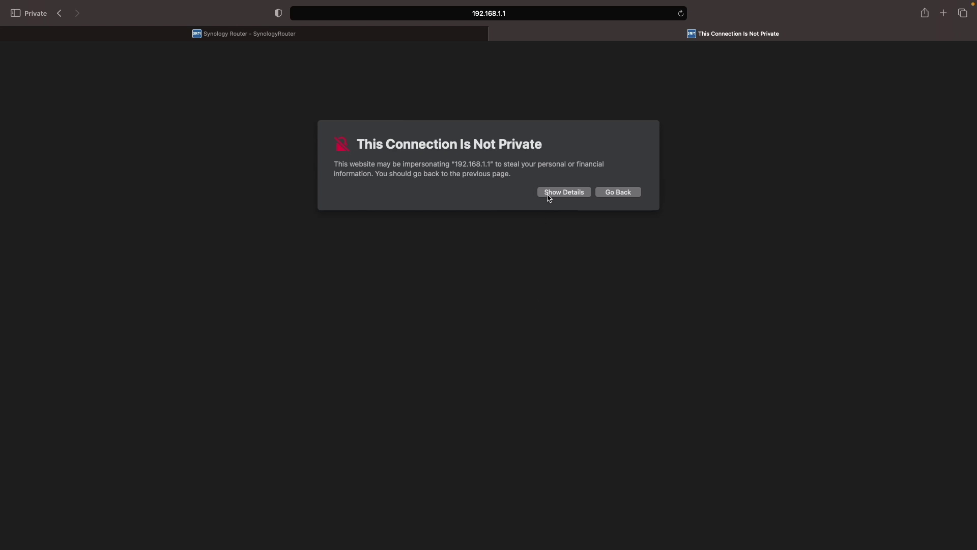
{"action": "left_click", "coordinate": [547, 196]}
{"action": "left_click", "coordinate": [634, 259]}
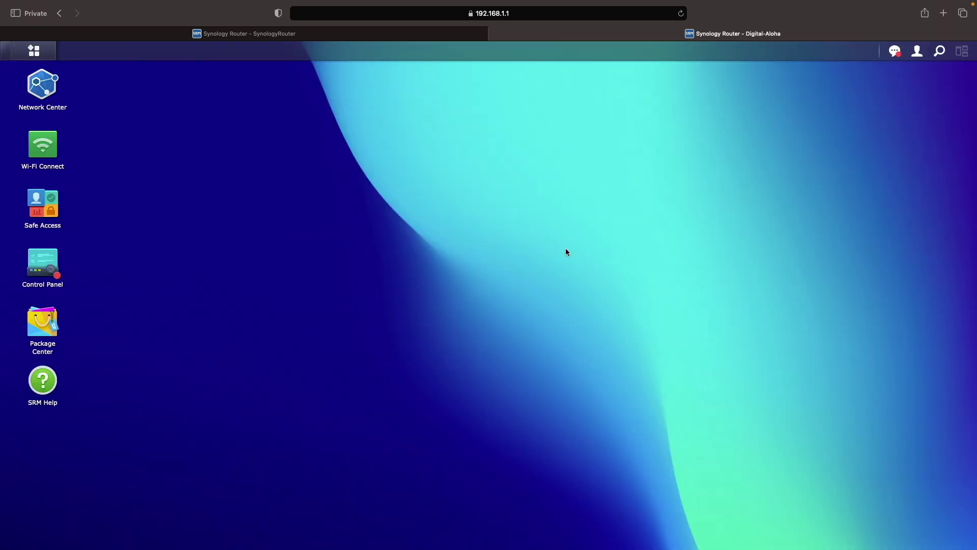
Enable email notifications with the recipient address and subject prefix 'Digital-AlohaSRM'.
{"action": "left_click", "coordinate": [50, 263]}
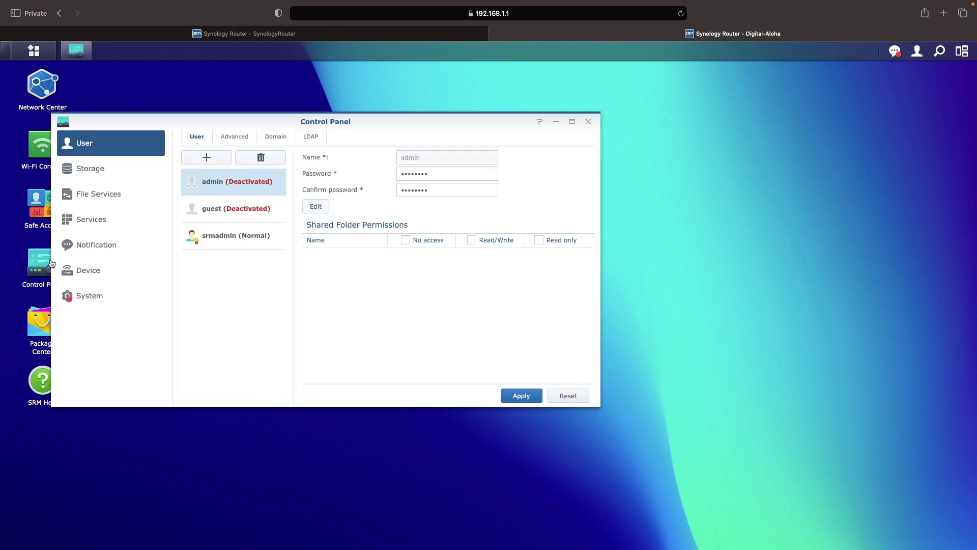
{"action": "left_click", "coordinate": [96, 251]}
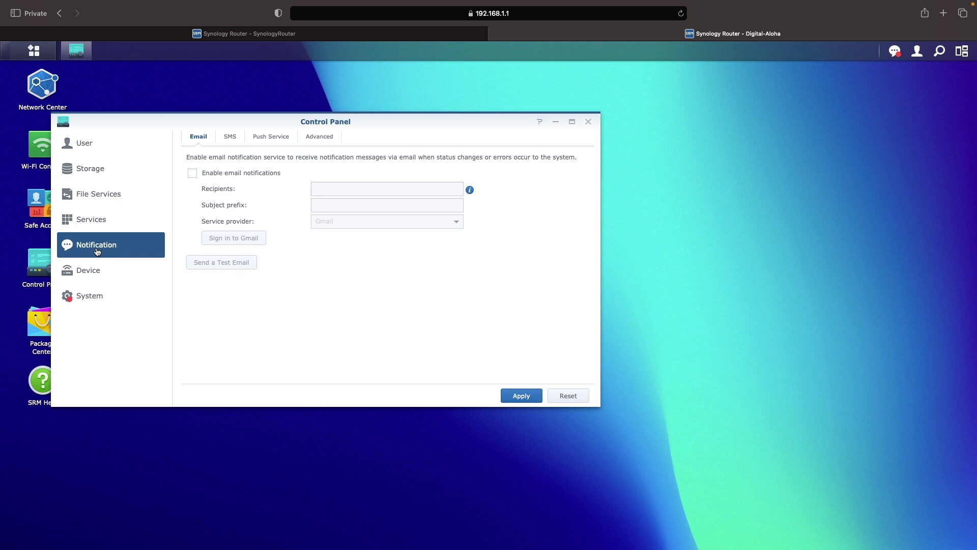
{"action": "left_click", "coordinate": [193, 173]}
{"action": "left_click", "coordinate": [334, 189]}
{"action": "left_click", "coordinate": [357, 205]}
{"action": "type", "text": "Digital-AlohaSRM"}
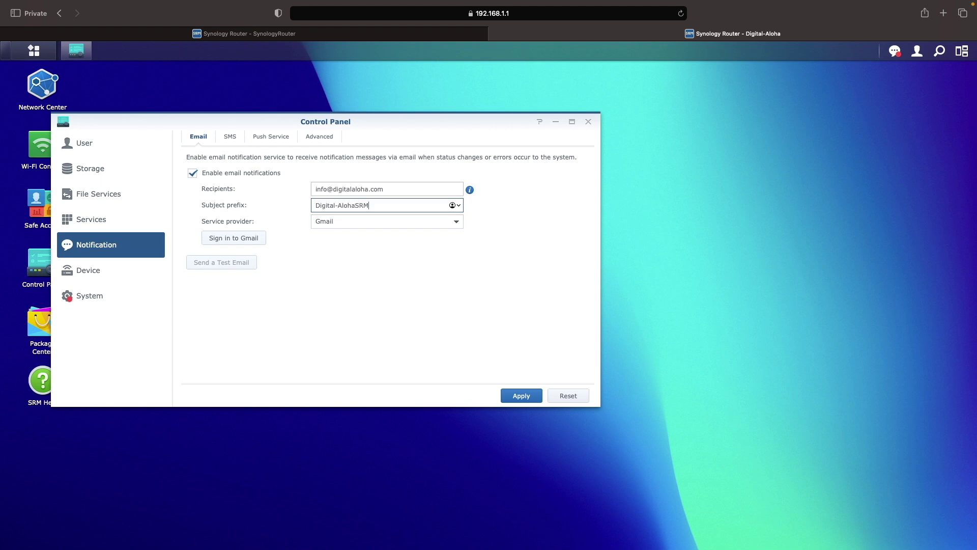
Use custom SMTP server smtp.gmail.com on port 465 with authentication, Gmail login and password, and SSL/TLS.
{"action": "left_click", "coordinate": [387, 221]}
{"action": "left_click", "coordinate": [396, 275]}
{"action": "left_click", "coordinate": [387, 238]}
{"action": "type", "text": "smtp.gmail.com"}
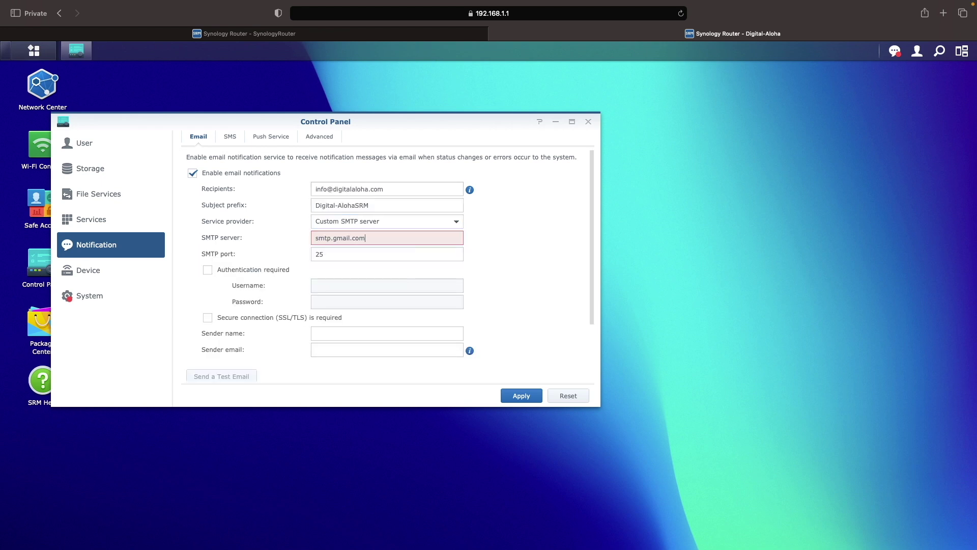
{"action": "key", "text": "Tab"}
{"action": "type", "text": "465"}
{"action": "left_click", "coordinate": [208, 270]}
{"action": "left_click", "coordinate": [384, 286]}
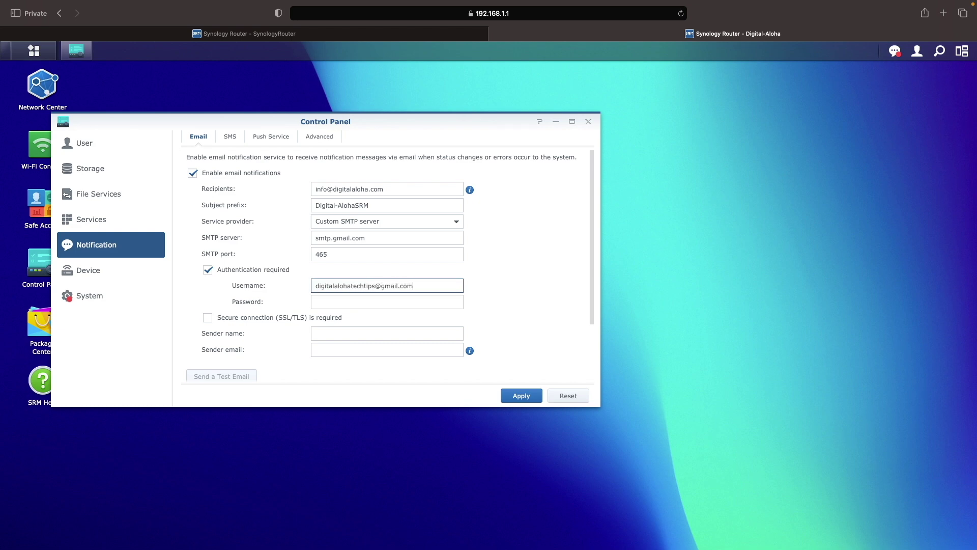
{"action": "key", "text": "Tab"}
{"action": "key", "text": "super+v"}
{"action": "left_click", "coordinate": [256, 315]}
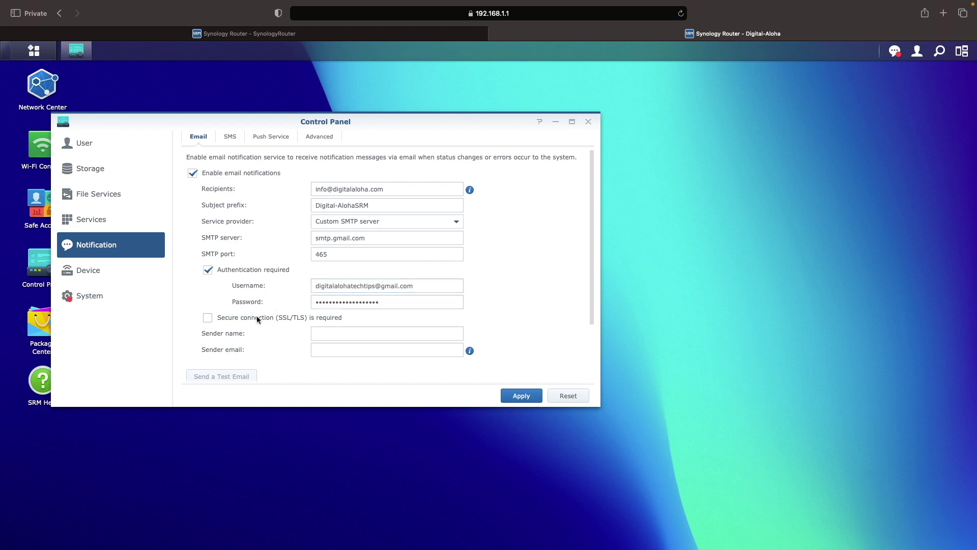
Set the sender name to 'Digital Aloha' with the Gmail sender address, and apply the settings.
{"action": "left_click", "coordinate": [402, 334]}
{"action": "type", "text": "Digital Aloha"}
{"action": "key", "text": "Tab"}
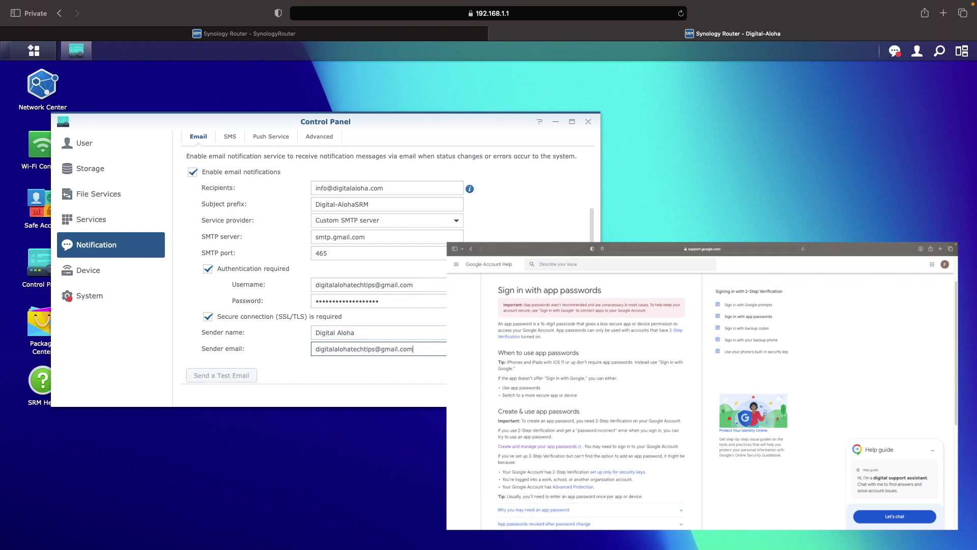
{"action": "key", "text": "Return"}
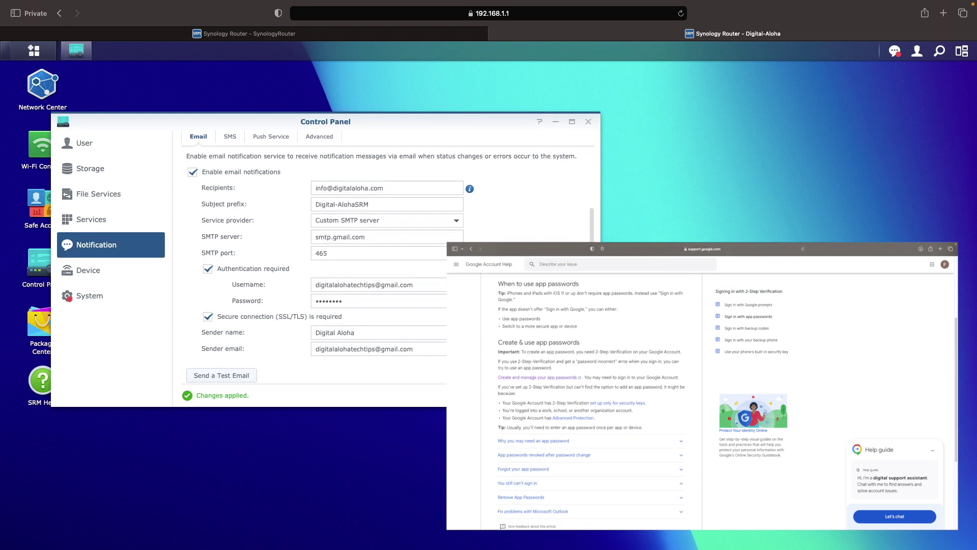
Send a test email and dismiss the confirmation.
{"action": "left_click", "coordinate": [253, 376]}
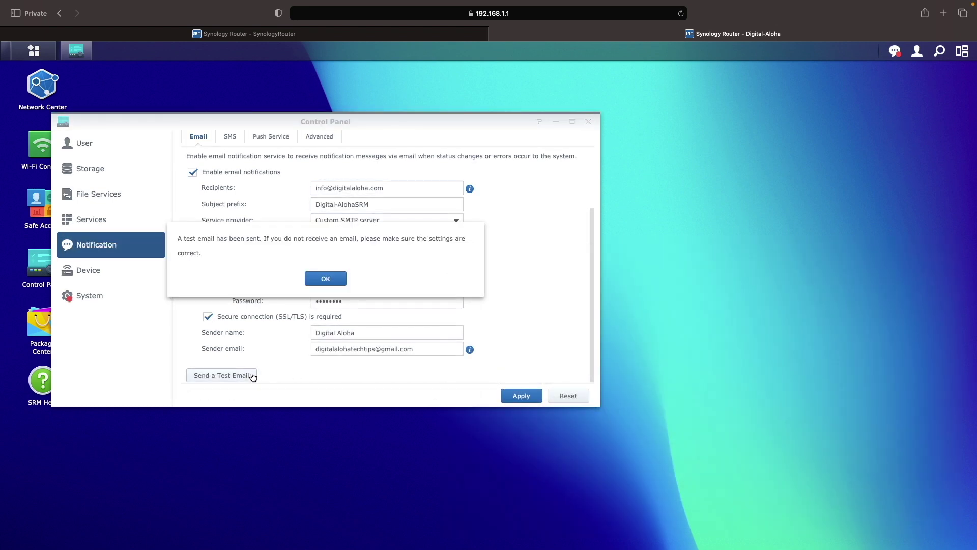
{"action": "left_click", "coordinate": [326, 279]}
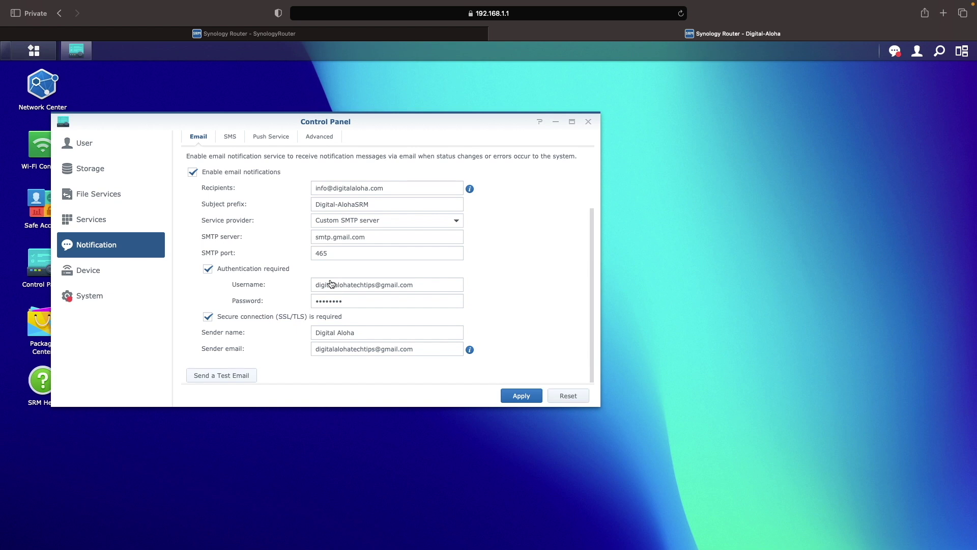
{"action": "left_click", "coordinate": [145, 299]}
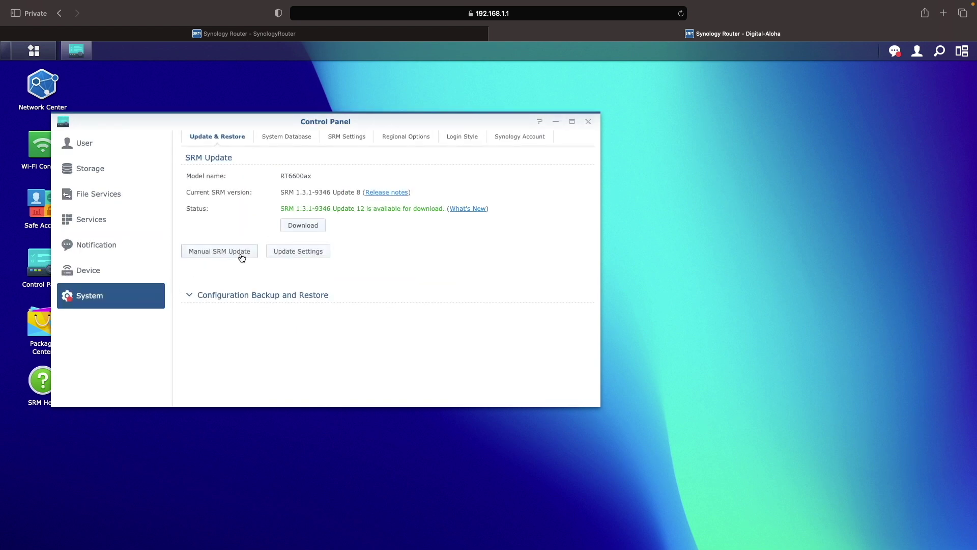
Download and install SRM 1.3.1-9346 Update 12, then rejoin the Digital-Aloha Wi-Fi network after the restart.
{"action": "left_click", "coordinate": [289, 232]}
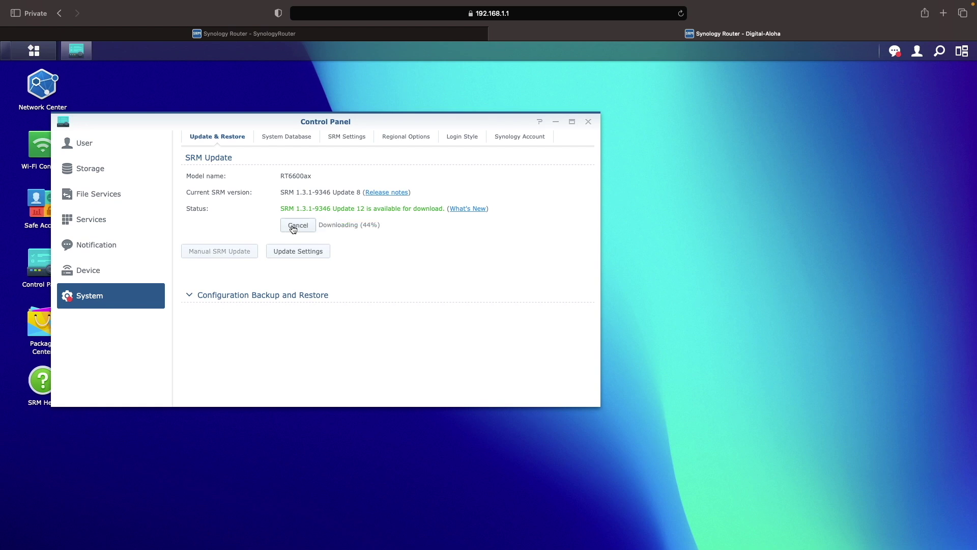
{"action": "left_click", "coordinate": [293, 227]}
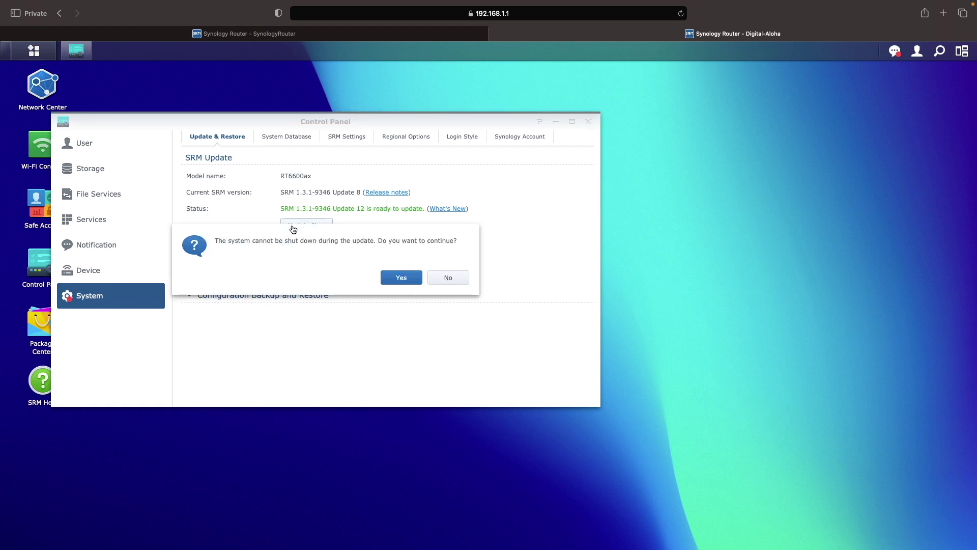
{"action": "left_click", "coordinate": [413, 281]}
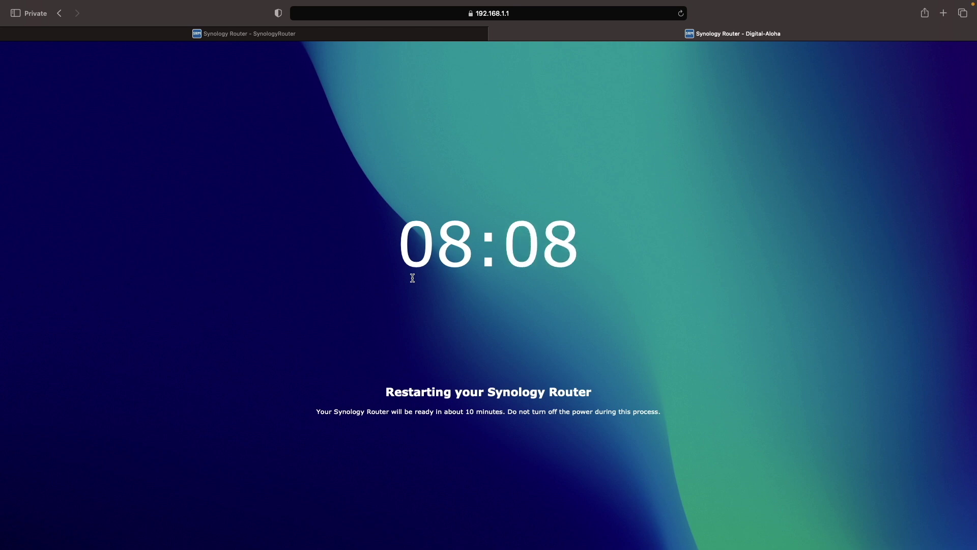
{"action": "left_click", "coordinate": [803, 7]}
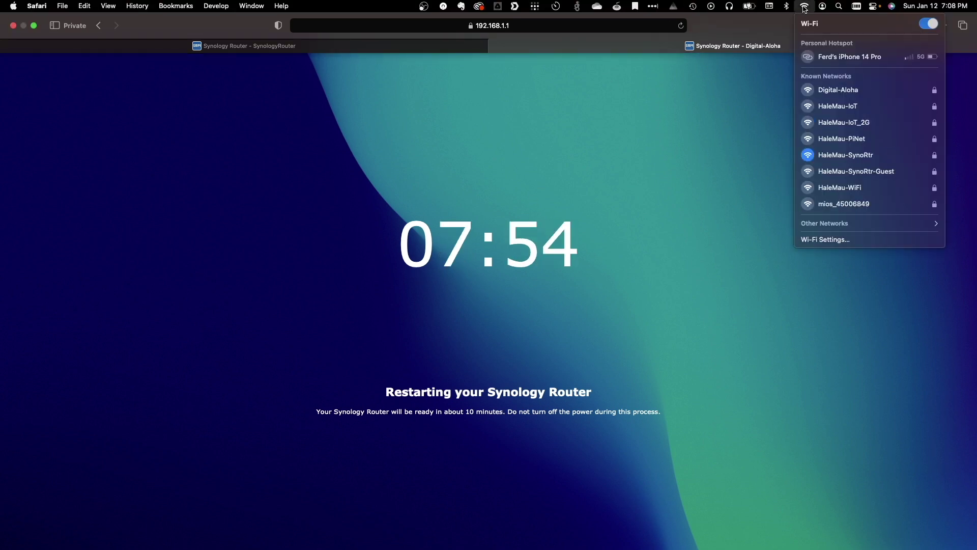
{"action": "left_click", "coordinate": [834, 90]}
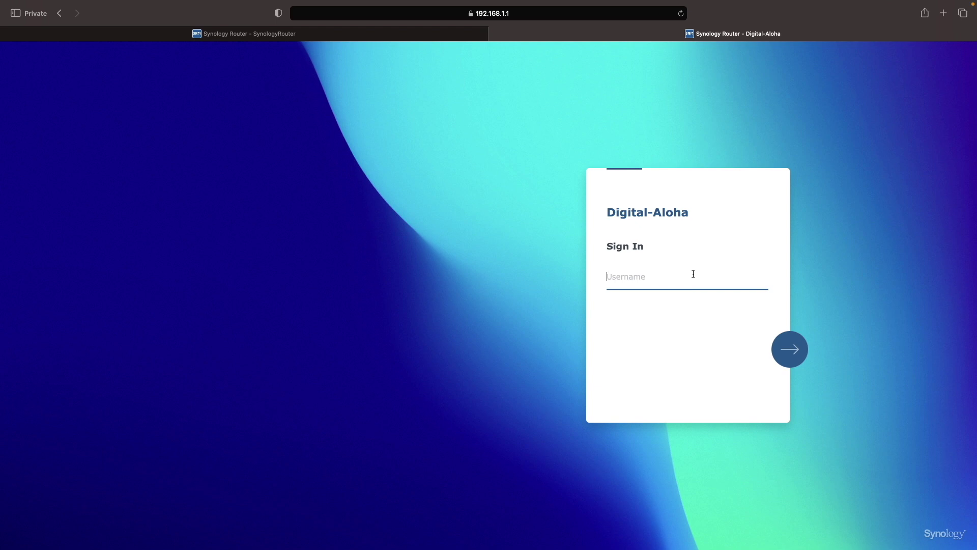
Sign back in with the admin username and password and confirm SRM 1.3.1-9346 Update 12 in Control Panel's System page.
{"action": "type", "text": "srmadmin"}
{"action": "key", "text": "Return"}
{"action": "type", "text": "•"}
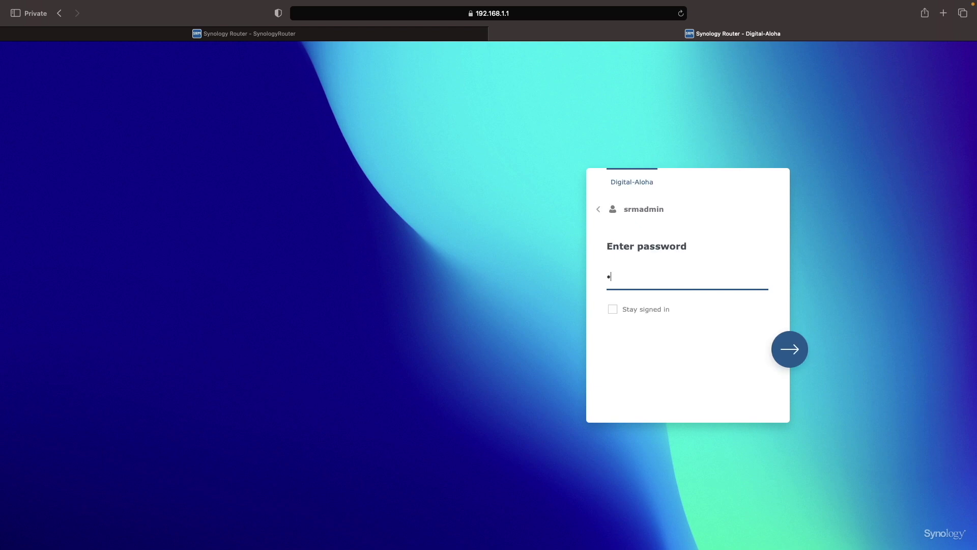
{"action": "type", "text": "•••••••••••"}
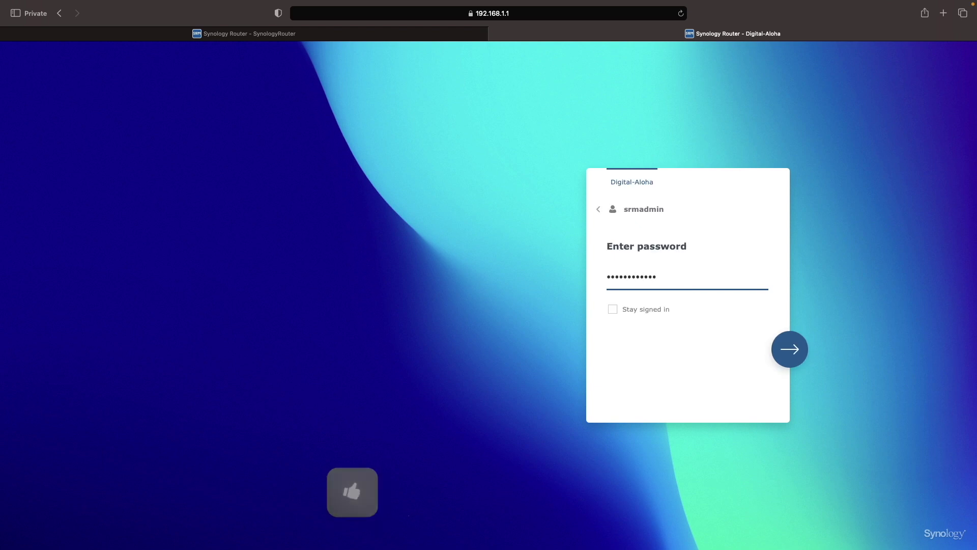
{"action": "key", "text": "Return"}
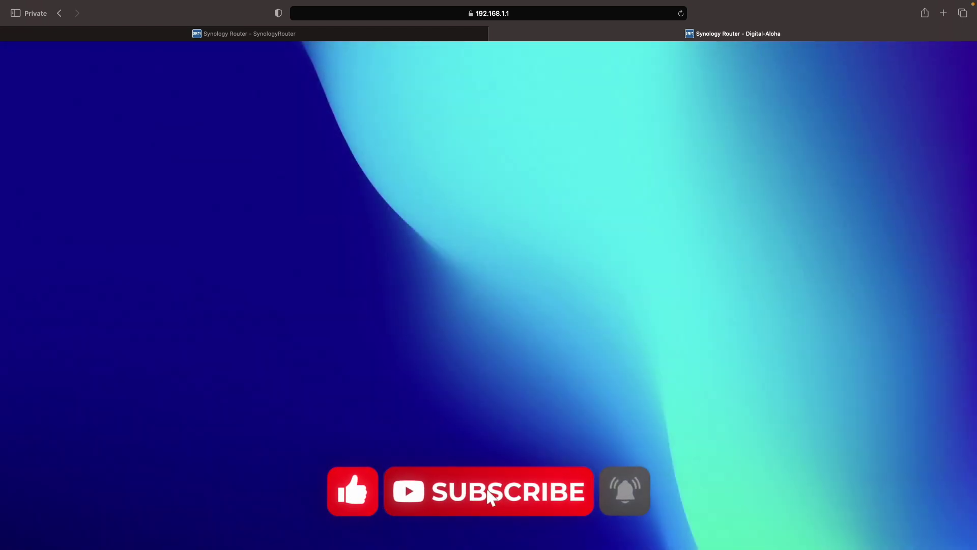
{"action": "left_click", "coordinate": [56, 261]}
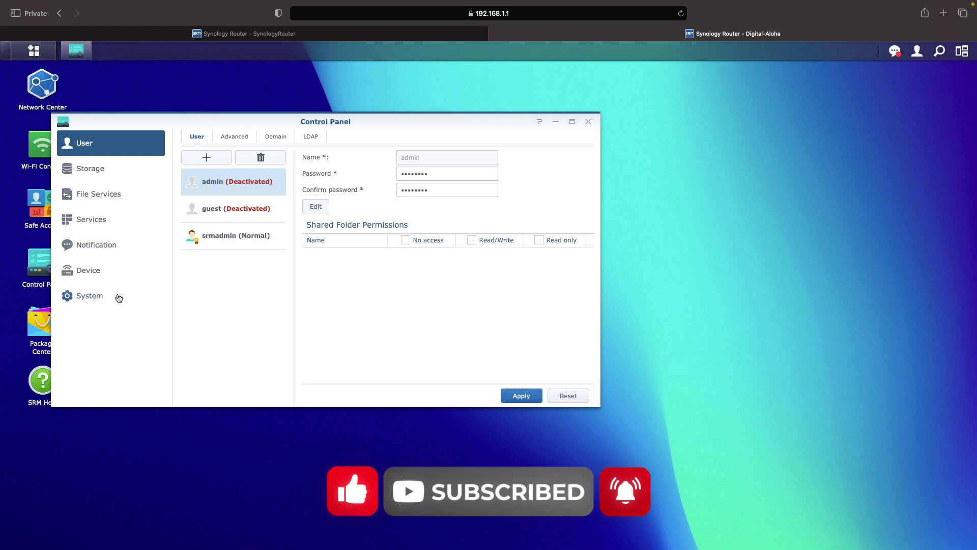
{"action": "left_click", "coordinate": [117, 297]}
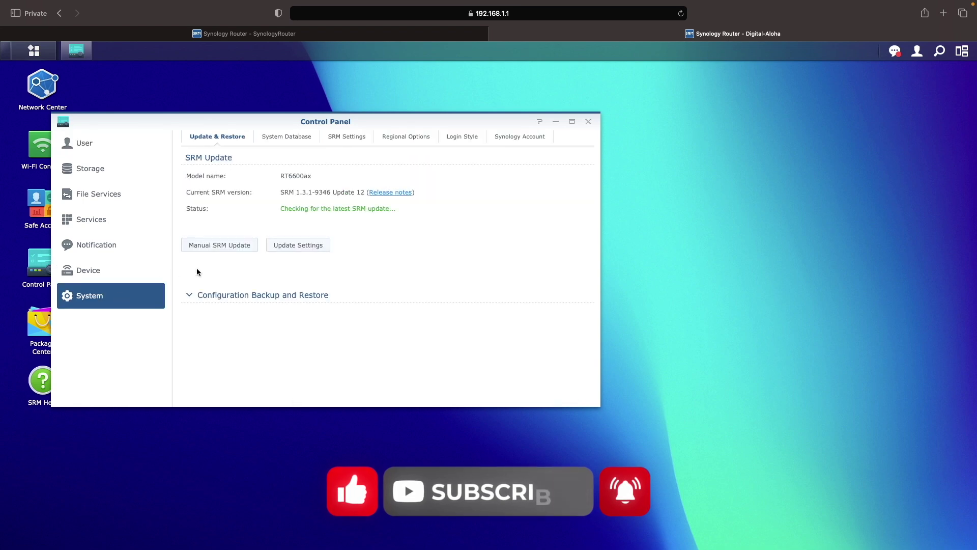